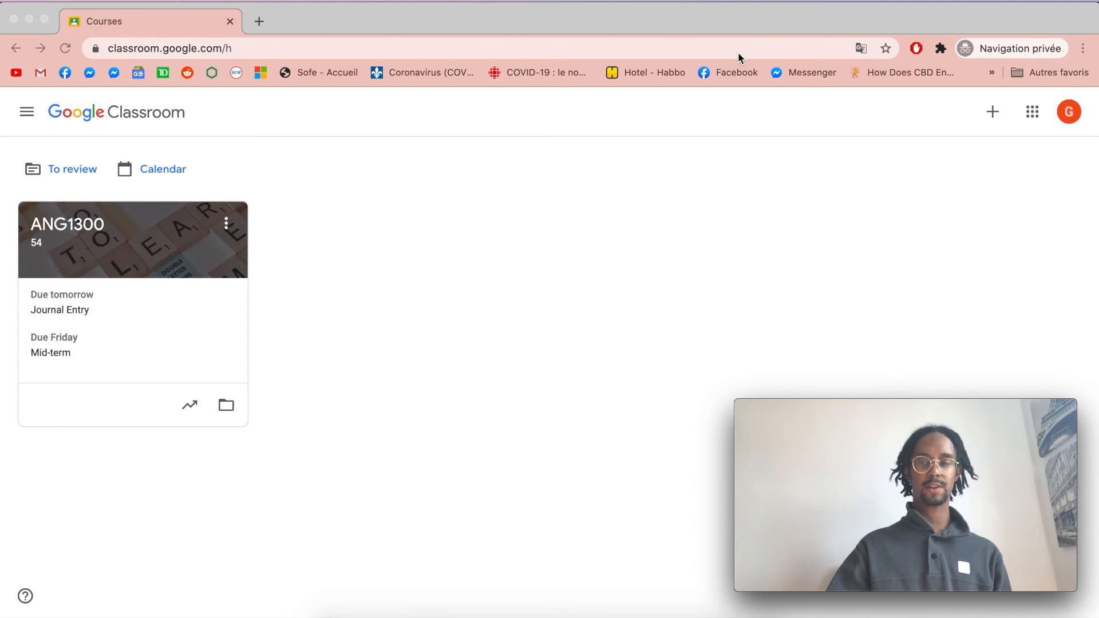
{"action": "left_click", "coordinate": [989, 113]}
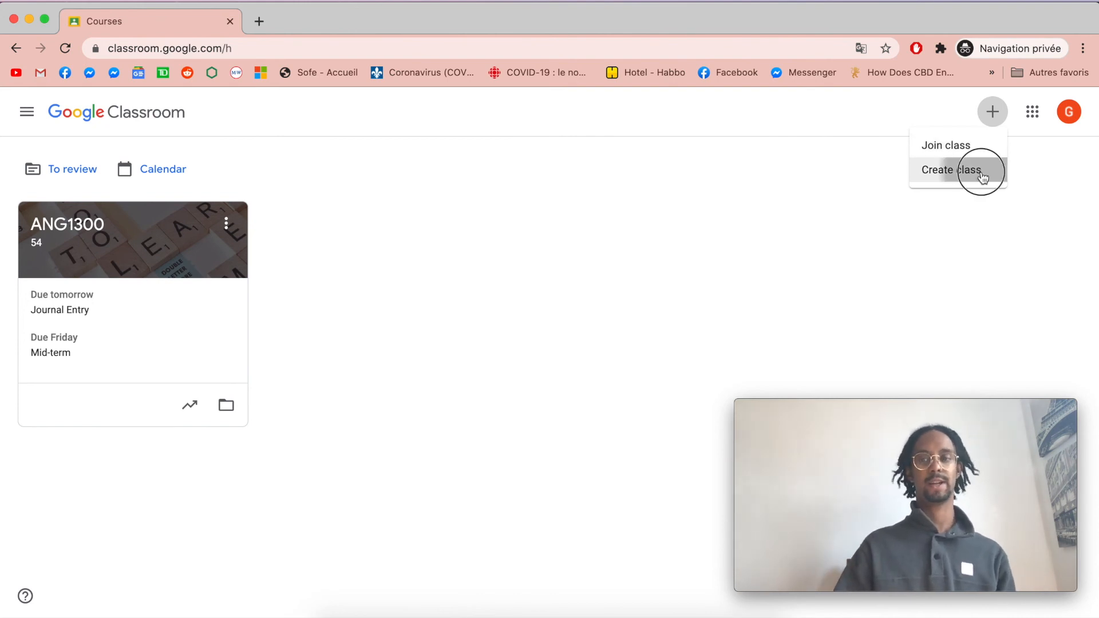
{"action": "left_click", "coordinate": [983, 177]}
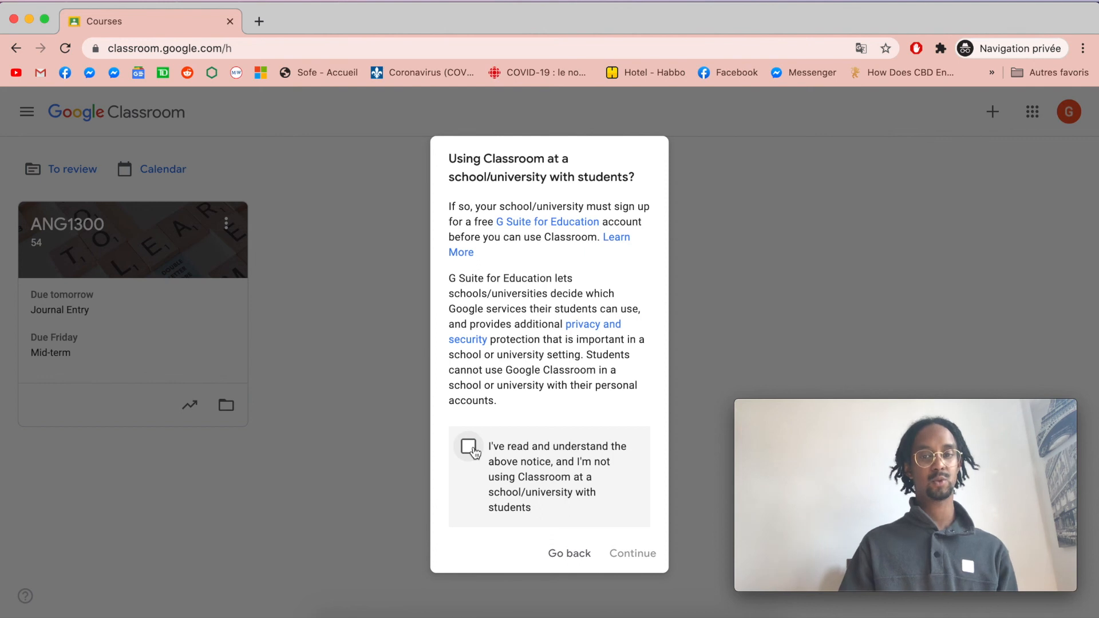
{"action": "left_click", "coordinate": [632, 554]}
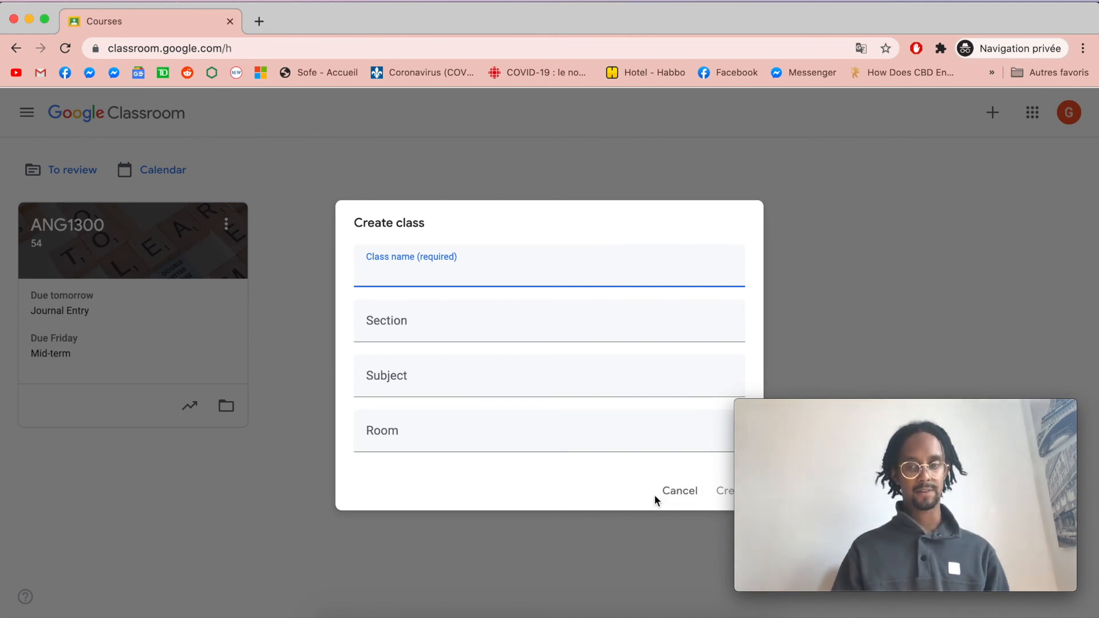
{"action": "left_click", "coordinate": [681, 492]}
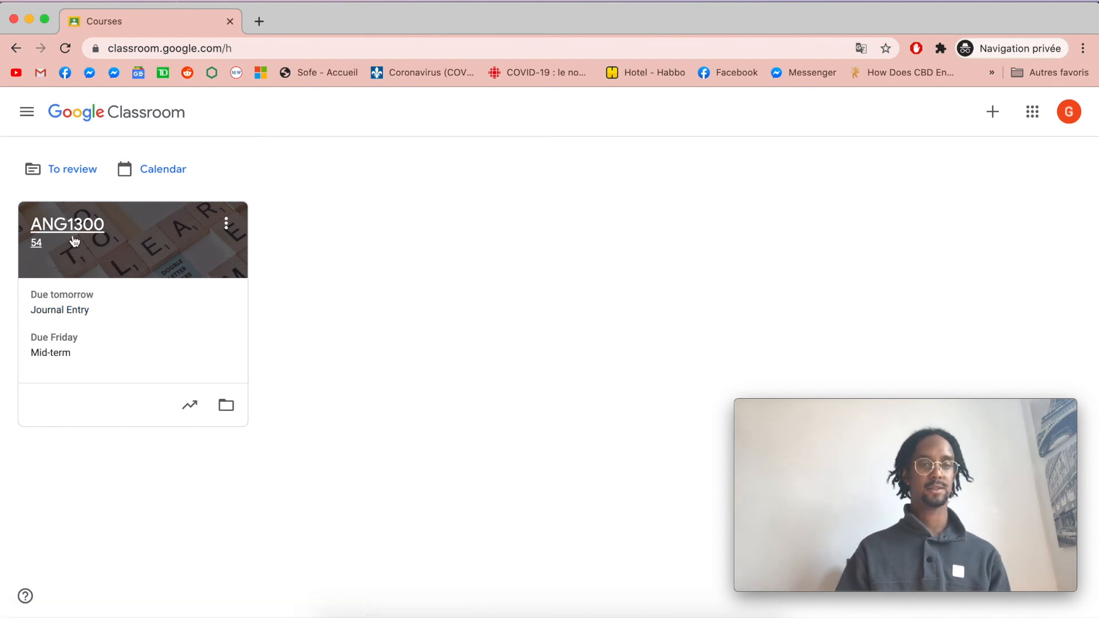
- Open the ANG1300 class and look through its stream, including the class banner, upcoming work and posted announcements
{"action": "left_click", "coordinate": [61, 223]}
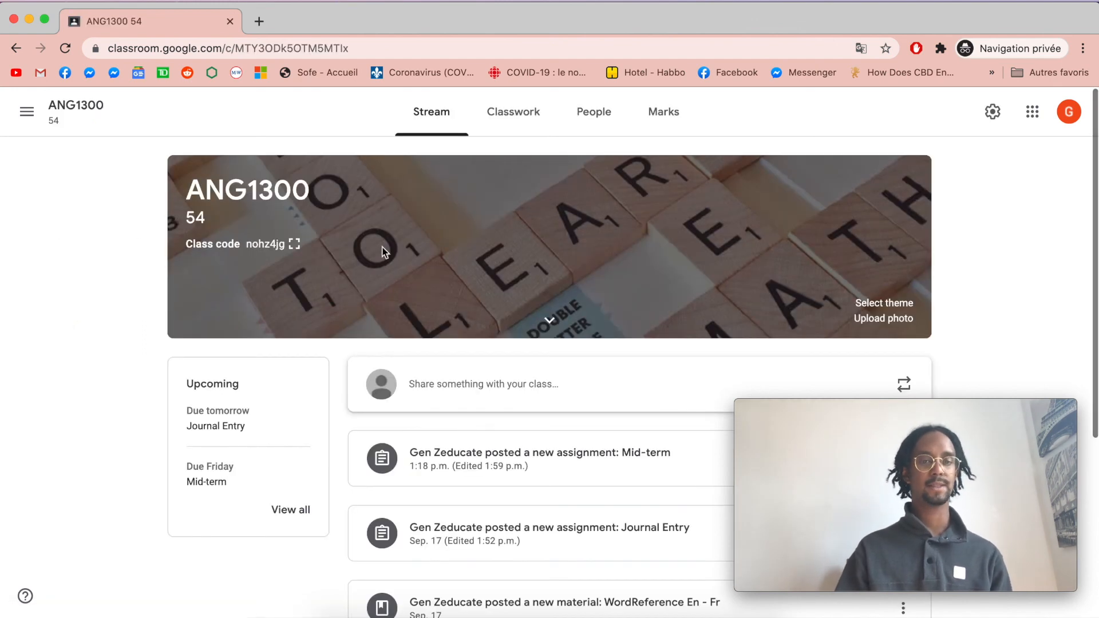
{"action": "scroll", "coordinate": [308, 254], "scroll_direction": "down", "scroll_amount": 1}
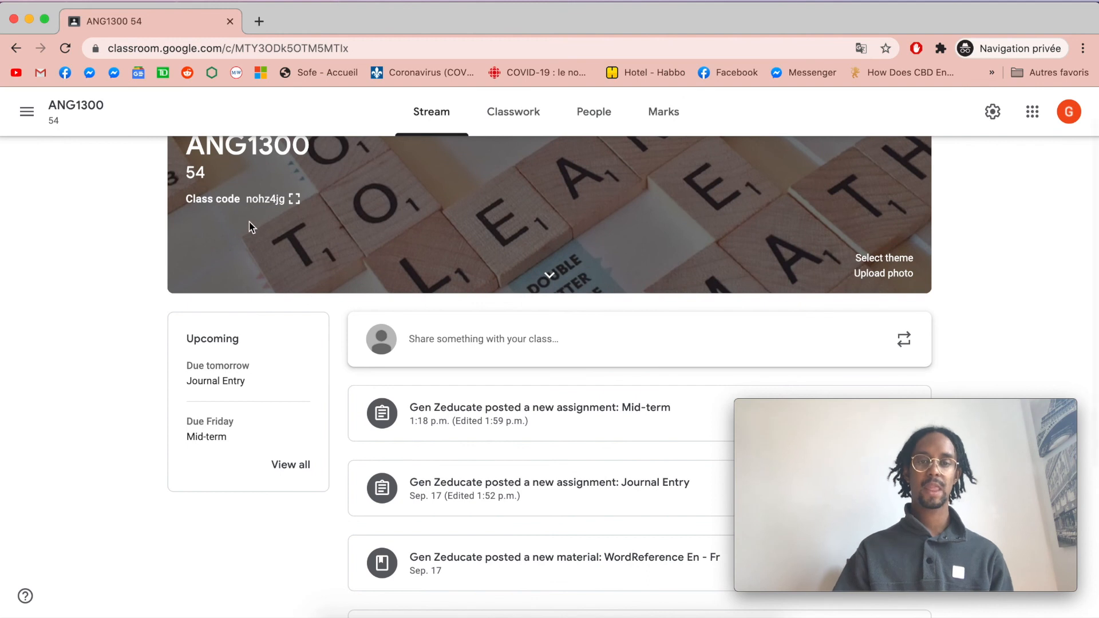
{"action": "scroll", "coordinate": [246, 217], "scroll_direction": "up", "scroll_amount": 1}
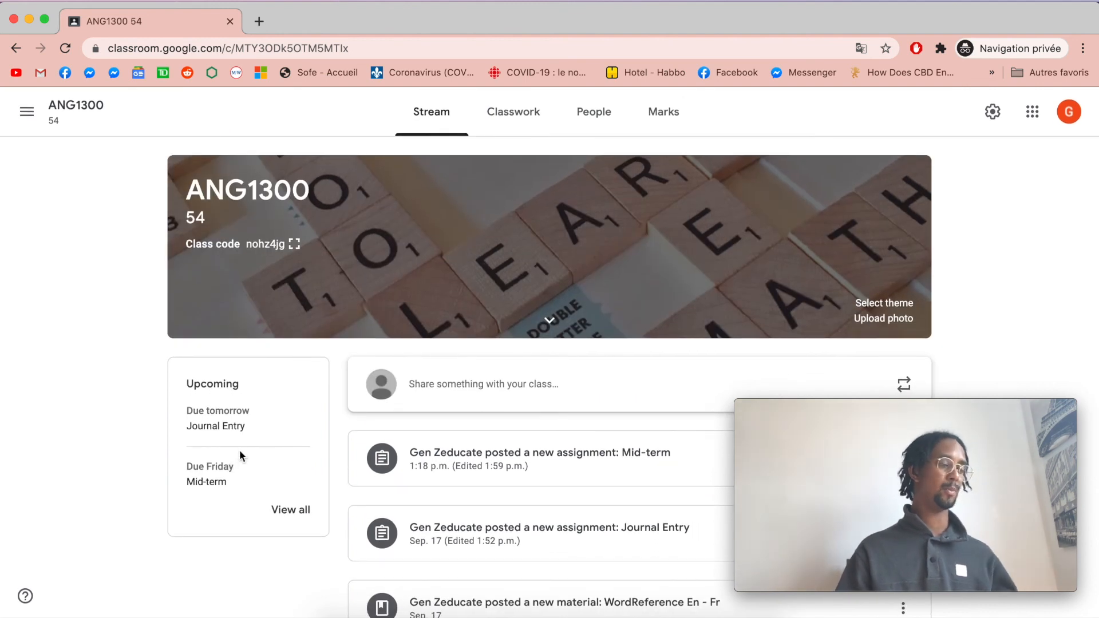
{"action": "scroll", "coordinate": [240, 451], "scroll_direction": "down", "scroll_amount": 1}
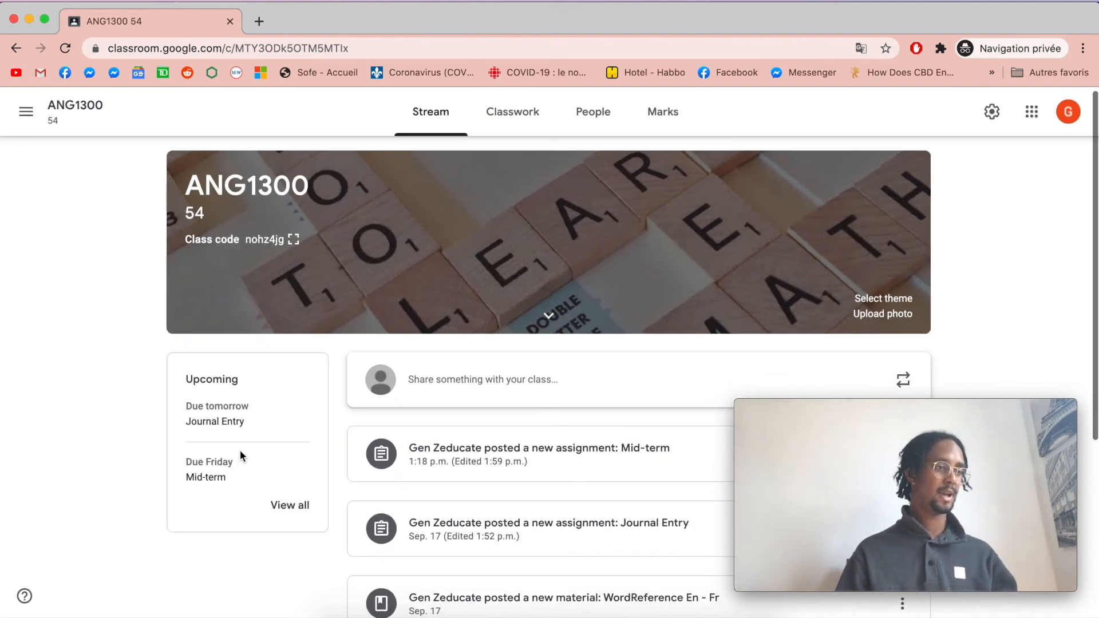
{"action": "scroll", "coordinate": [525, 461], "scroll_direction": "down", "scroll_amount": 4}
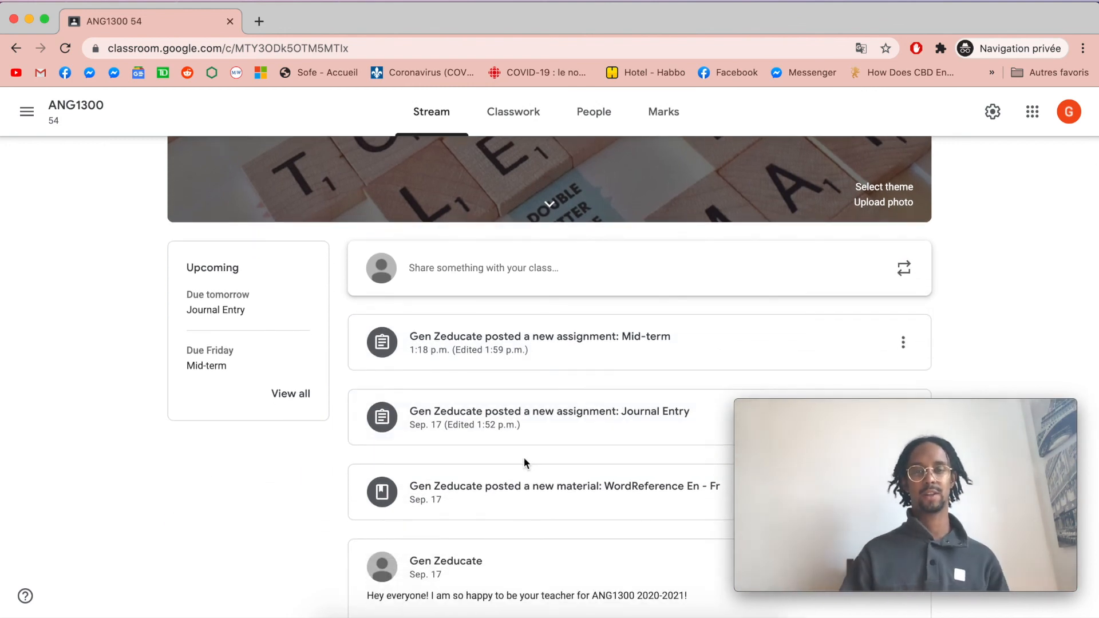
{"action": "scroll", "coordinate": [523, 457], "scroll_direction": "down", "scroll_amount": 1}
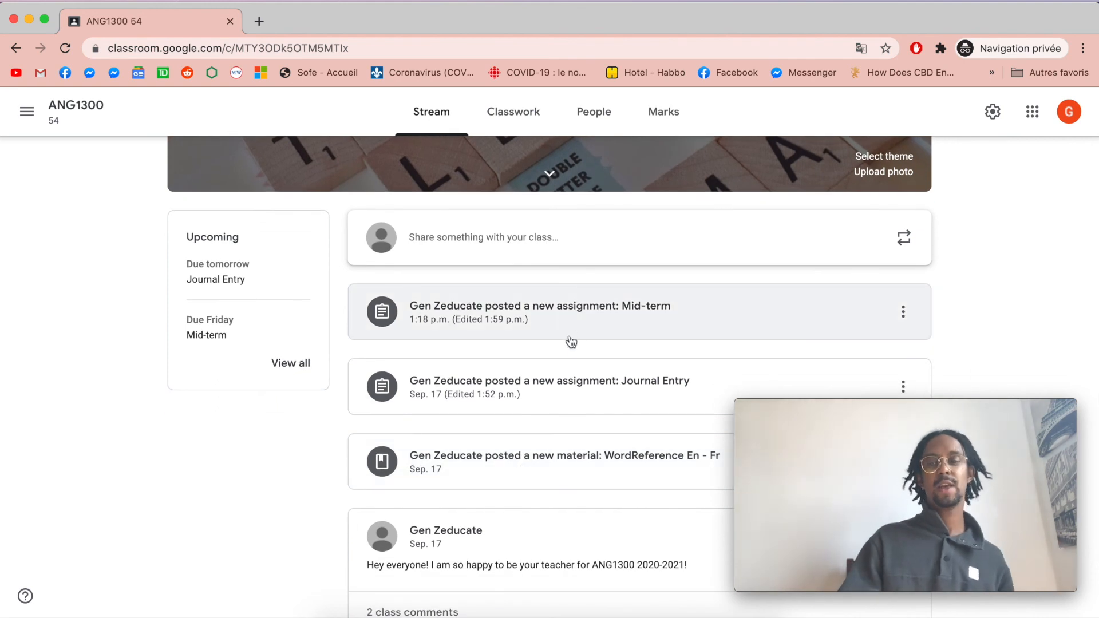
{"action": "scroll", "coordinate": [567, 341], "scroll_direction": "down", "scroll_amount": 4}
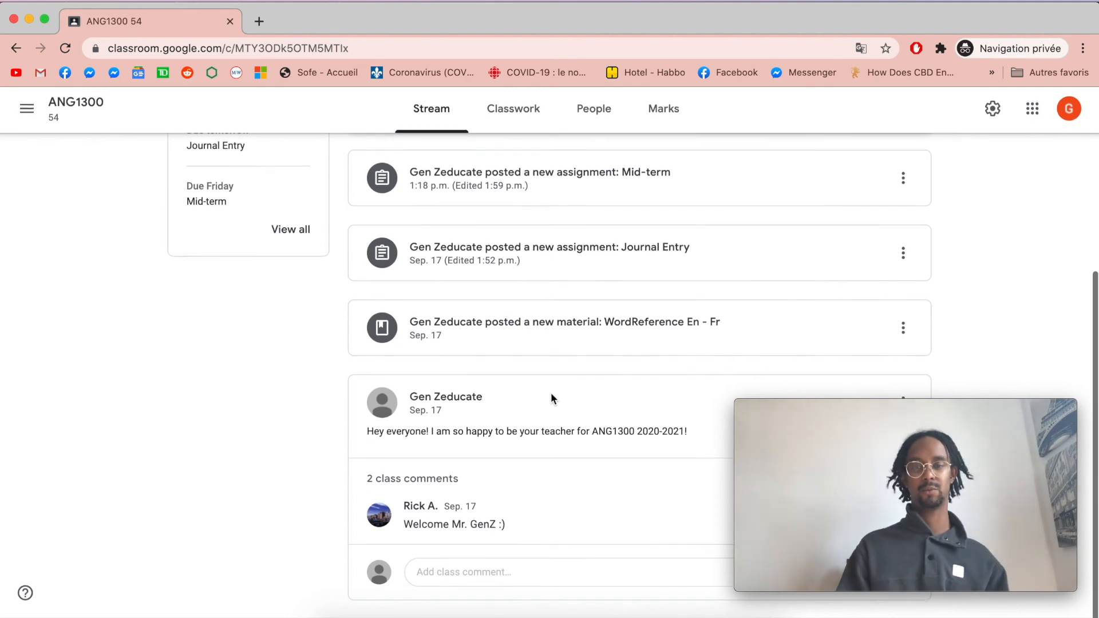
{"action": "scroll", "coordinate": [549, 391], "scroll_direction": "up", "scroll_amount": 6}
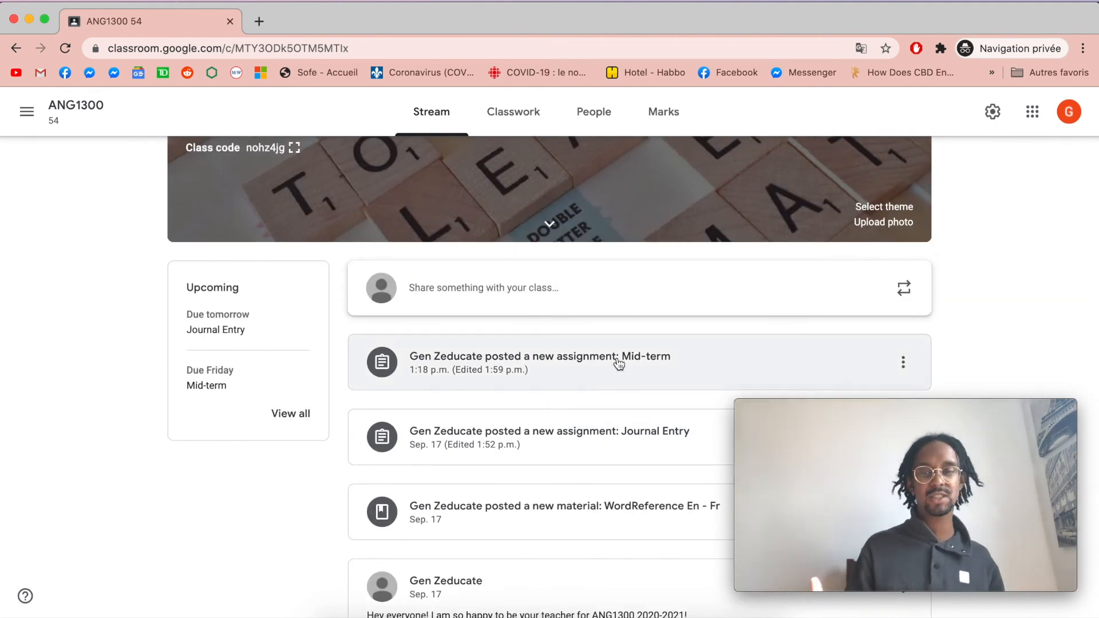
{"action": "scroll", "coordinate": [618, 363], "scroll_direction": "up", "scroll_amount": 3}
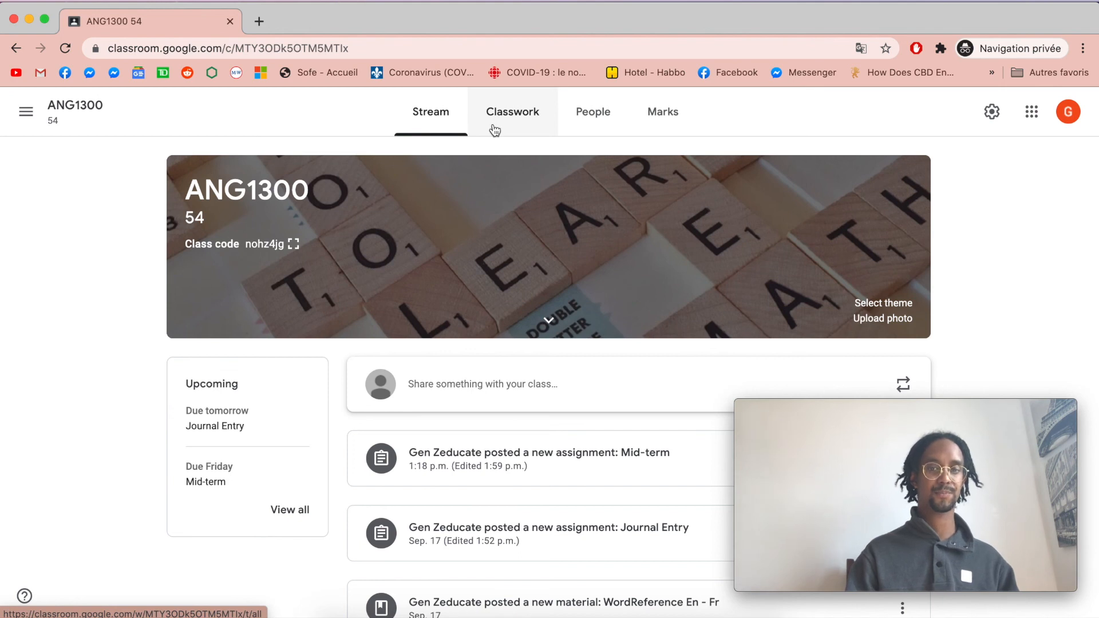
- Open the class's classwork and look over the draft, the topics and the assignments listed under each topic
{"action": "left_click", "coordinate": [493, 130]}
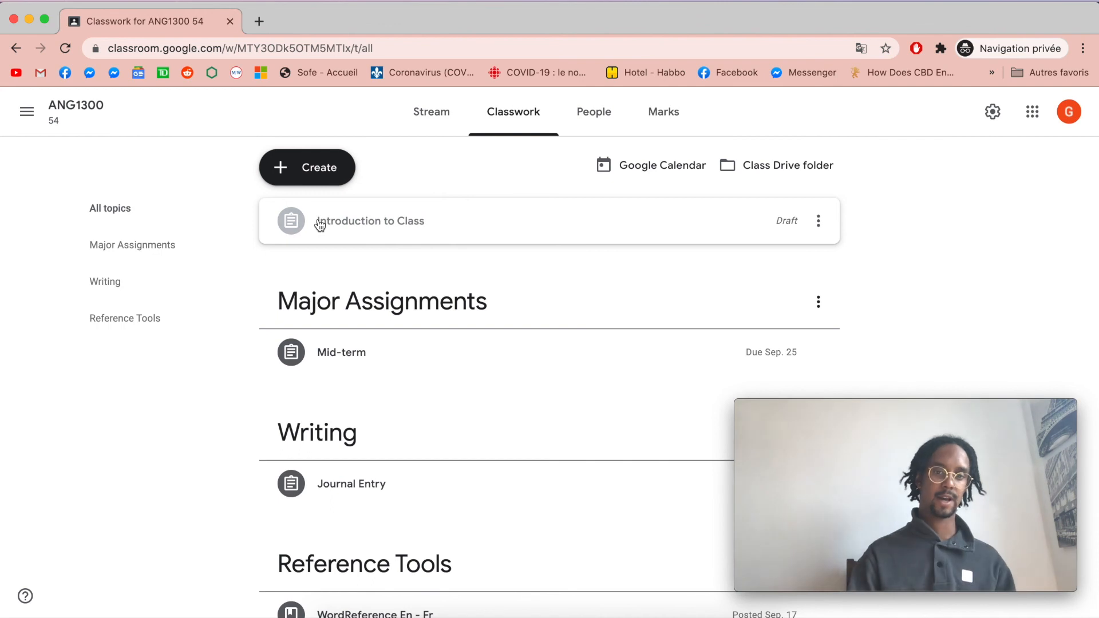
{"action": "scroll", "coordinate": [430, 336], "scroll_direction": "down", "scroll_amount": 1}
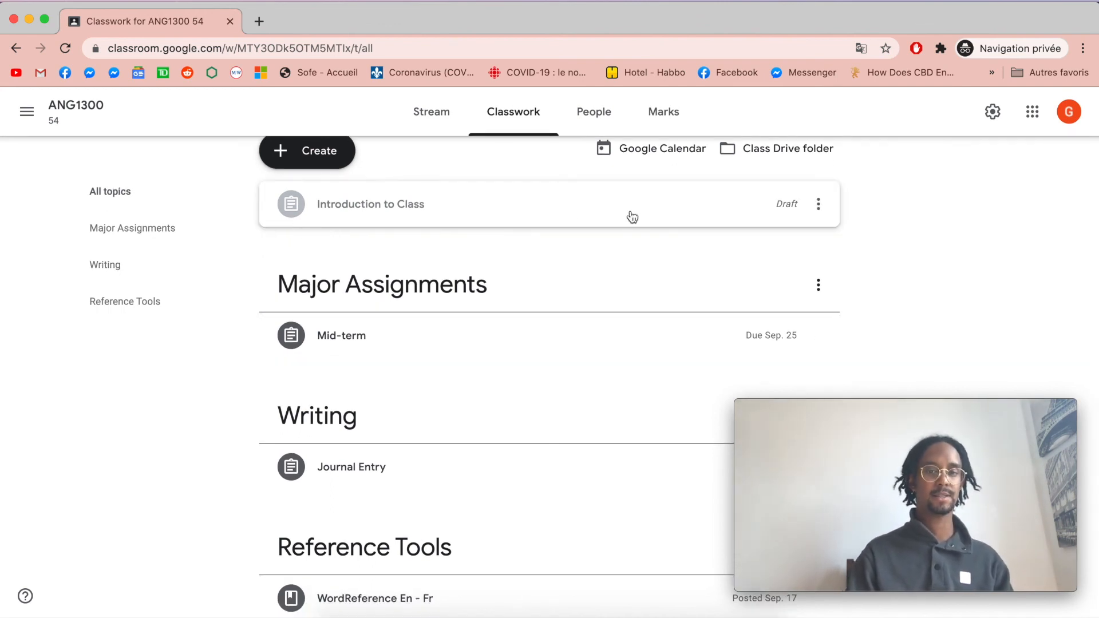
{"action": "scroll", "coordinate": [371, 266], "scroll_direction": "down", "scroll_amount": 1}
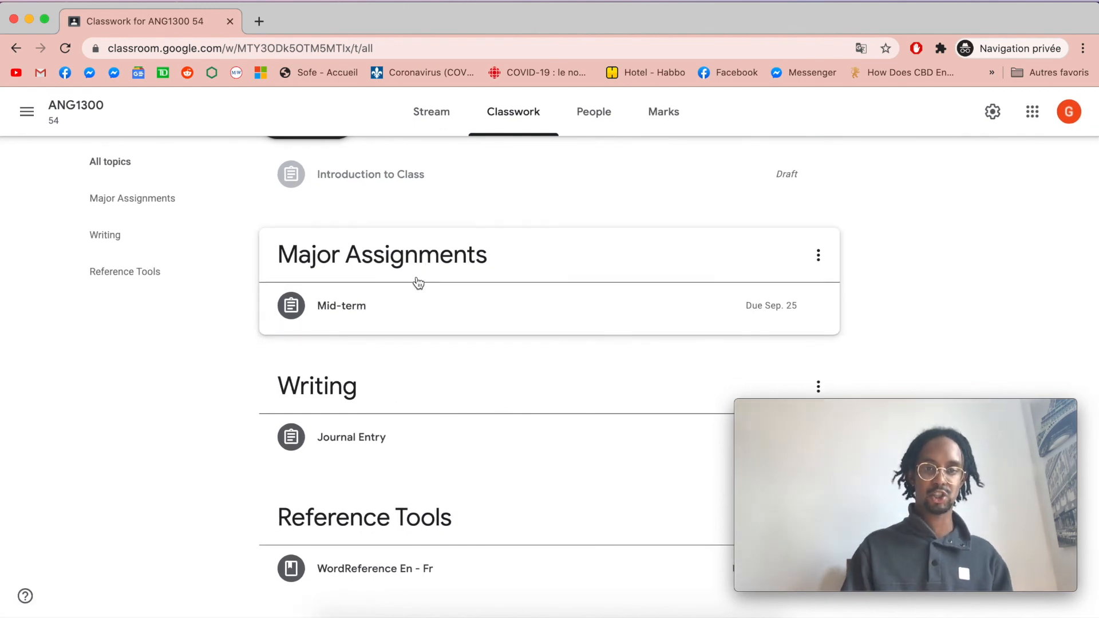
{"action": "scroll", "coordinate": [738, 175], "scroll_direction": "up", "scroll_amount": 2}
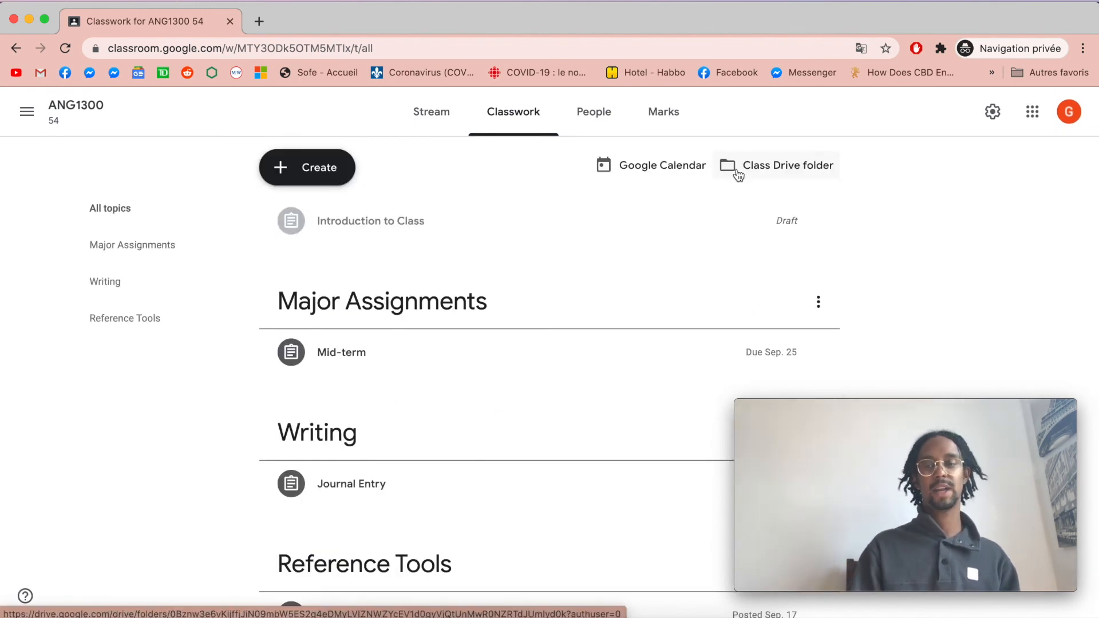
- View the Journal Entry folder inside the class Drive folder and return to the classwork
{"action": "left_click", "coordinate": [766, 172]}
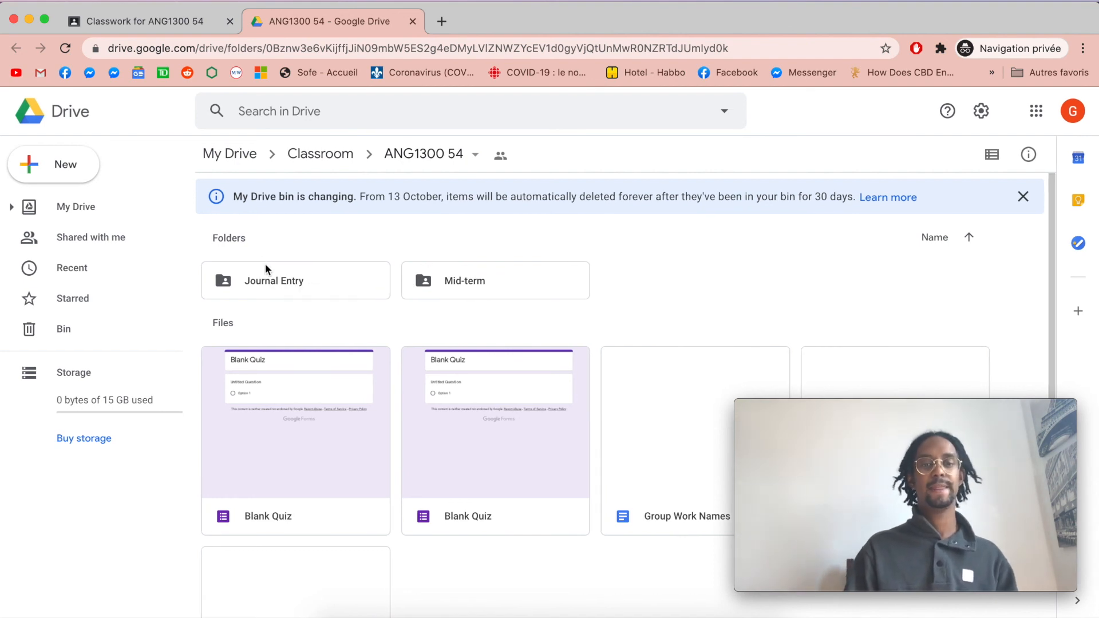
{"action": "double_click", "coordinate": [276, 278]}
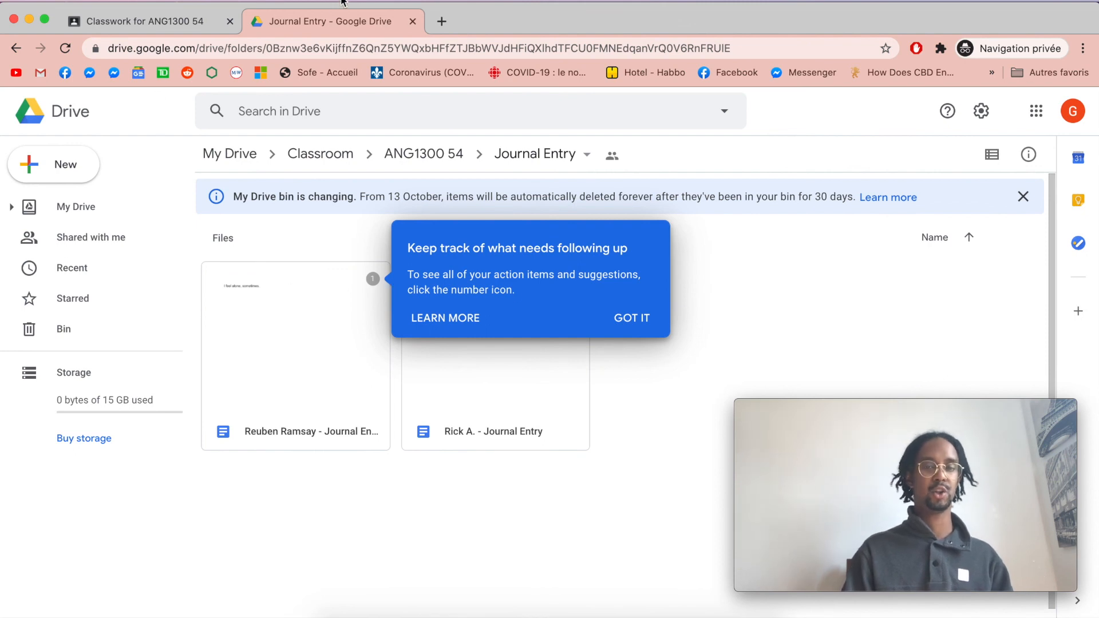
{"action": "left_click", "coordinate": [413, 22]}
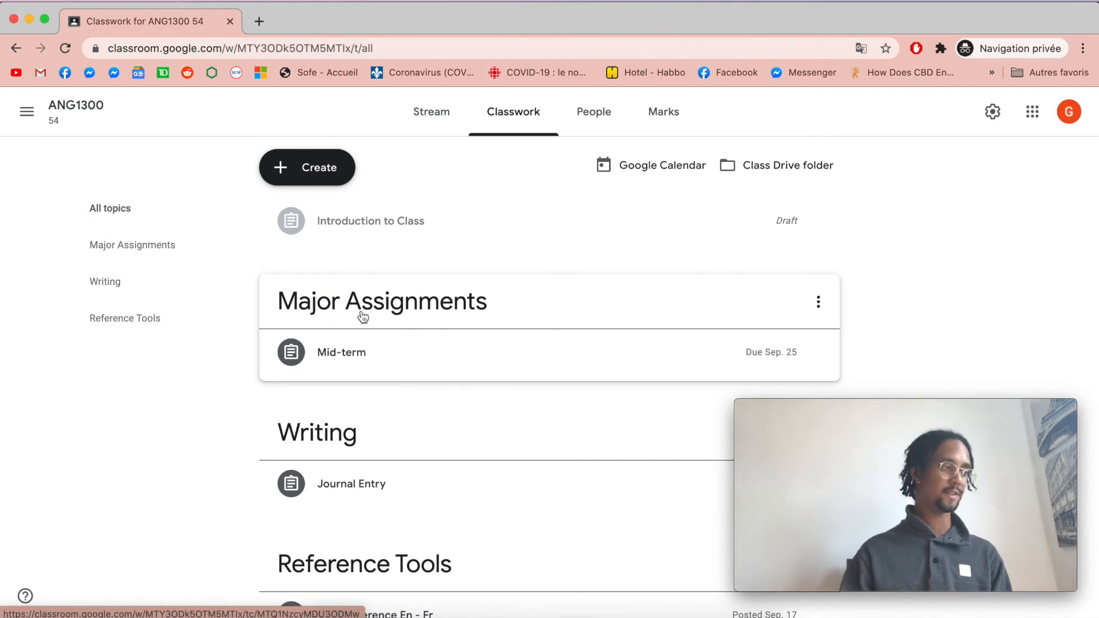
- Expand the Journal Entry assignment under the Writing topic and view its student work
{"action": "scroll", "coordinate": [362, 319], "scroll_direction": "down", "scroll_amount": 2}
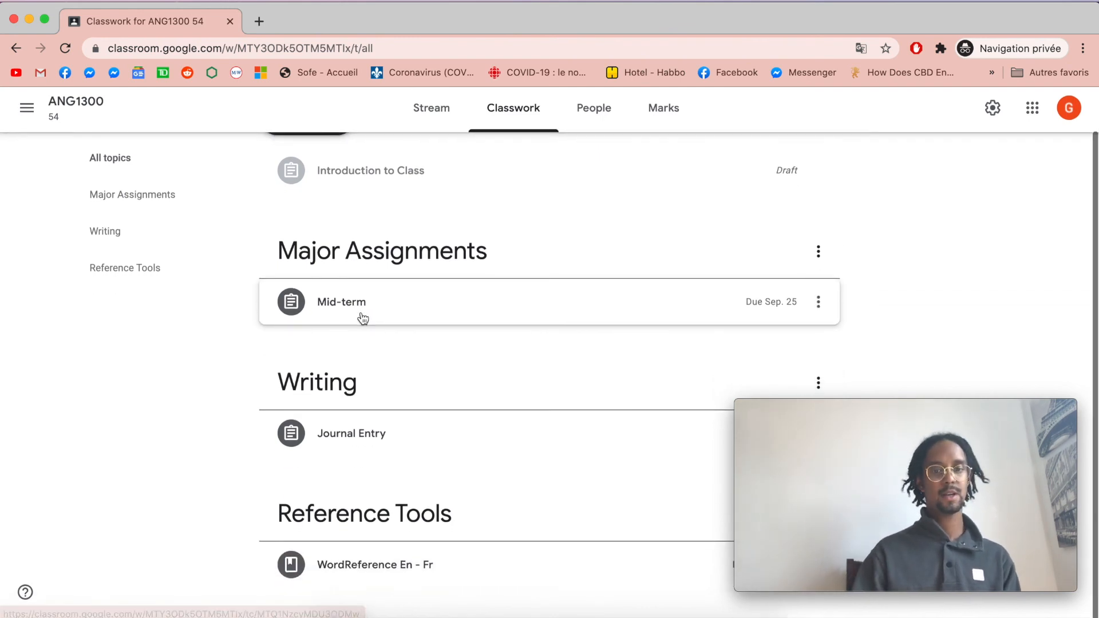
{"action": "left_click", "coordinate": [376, 446]}
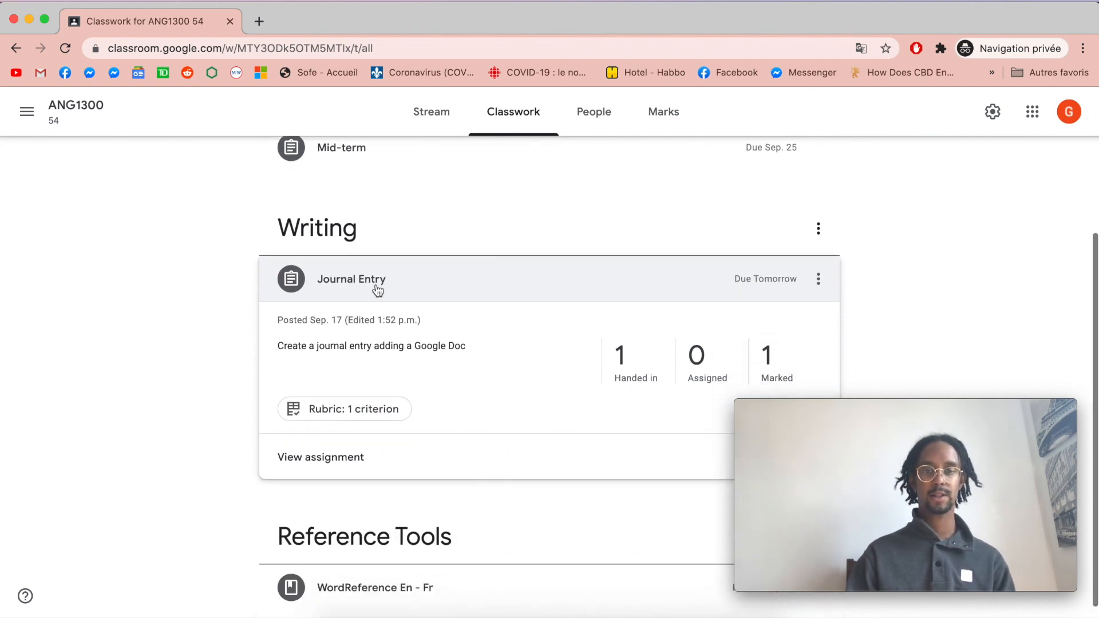
{"action": "left_click", "coordinate": [331, 460]}
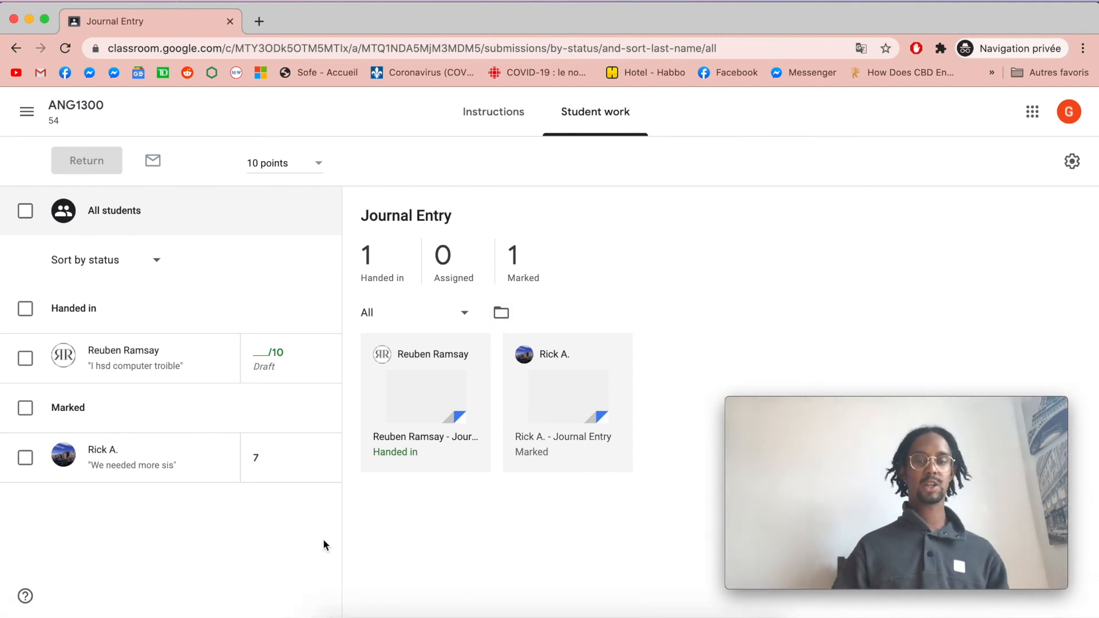
- Open the marked Journal Entry submission, examine its Writing rubric criterion and private comments, and close it
{"action": "left_click", "coordinate": [527, 417]}
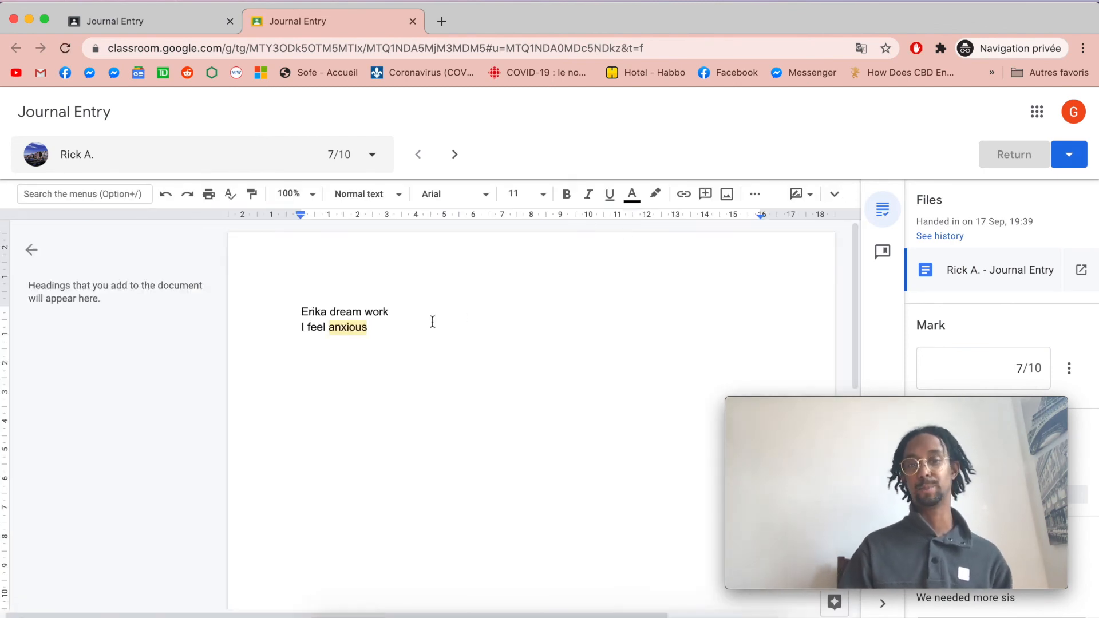
{"action": "left_click_drag", "start_coordinate": [918, 406], "coordinate": [403, 389]}
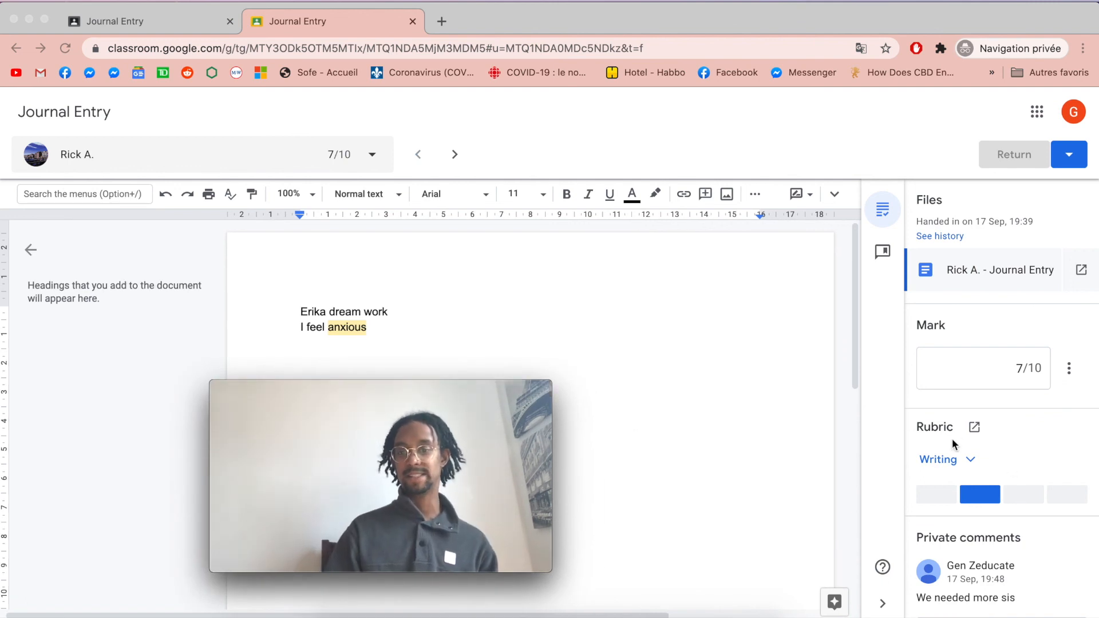
{"action": "left_click", "coordinate": [936, 461]}
{"action": "left_click", "coordinate": [937, 461]}
{"action": "scroll", "coordinate": [958, 421], "scroll_direction": "down", "scroll_amount": 3}
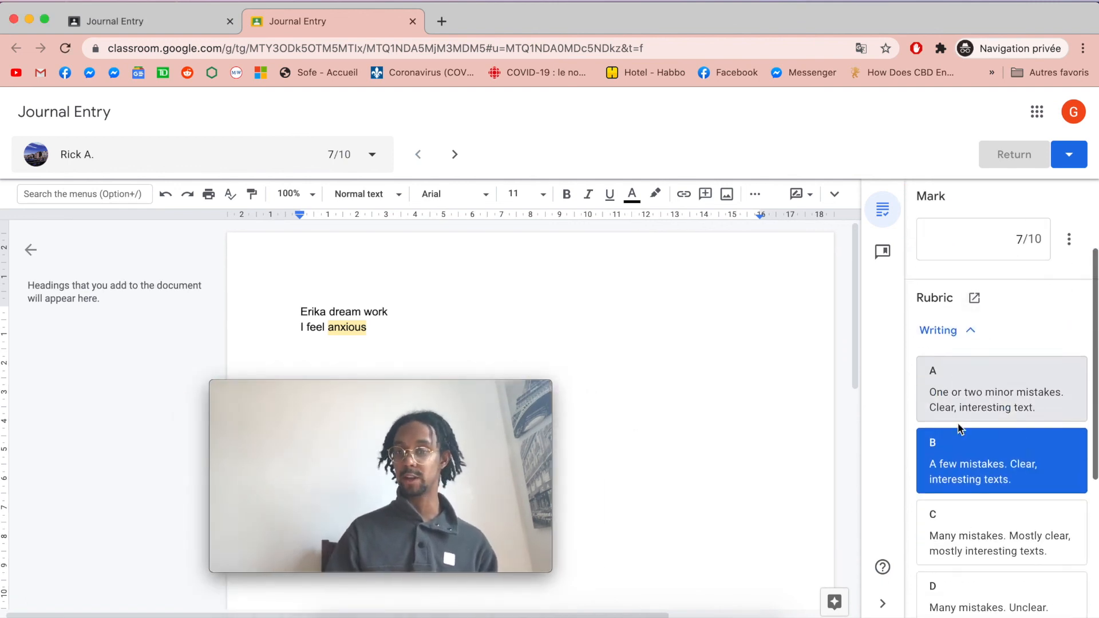
{"action": "scroll", "coordinate": [1054, 498], "scroll_direction": "up", "scroll_amount": 2}
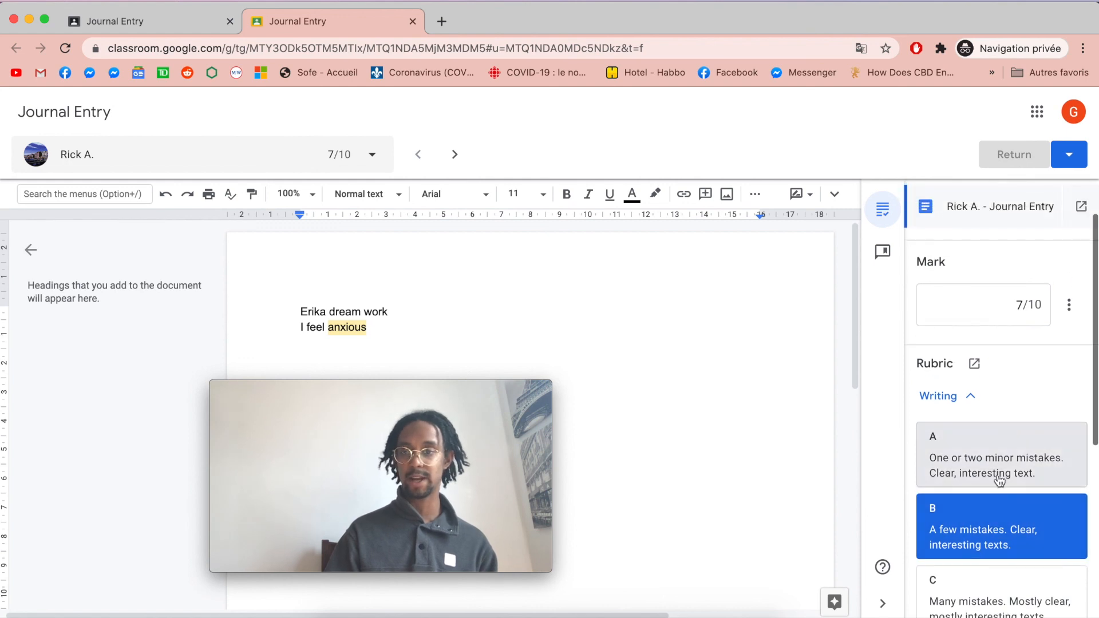
{"action": "scroll", "coordinate": [1023, 387], "scroll_direction": "down", "scroll_amount": 7}
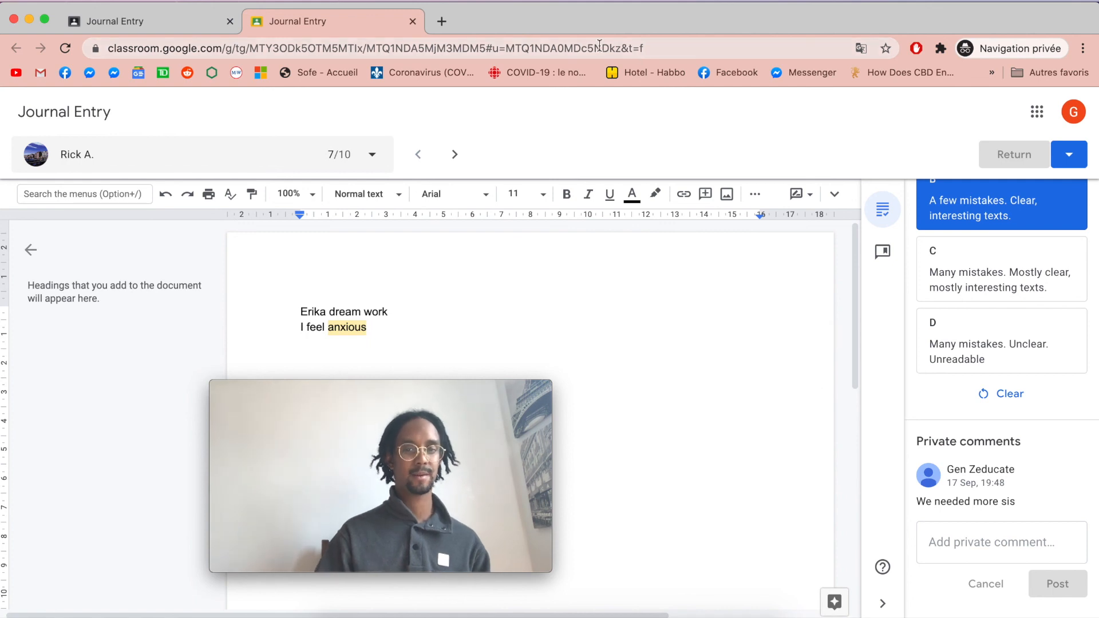
{"action": "left_click", "coordinate": [412, 22]}
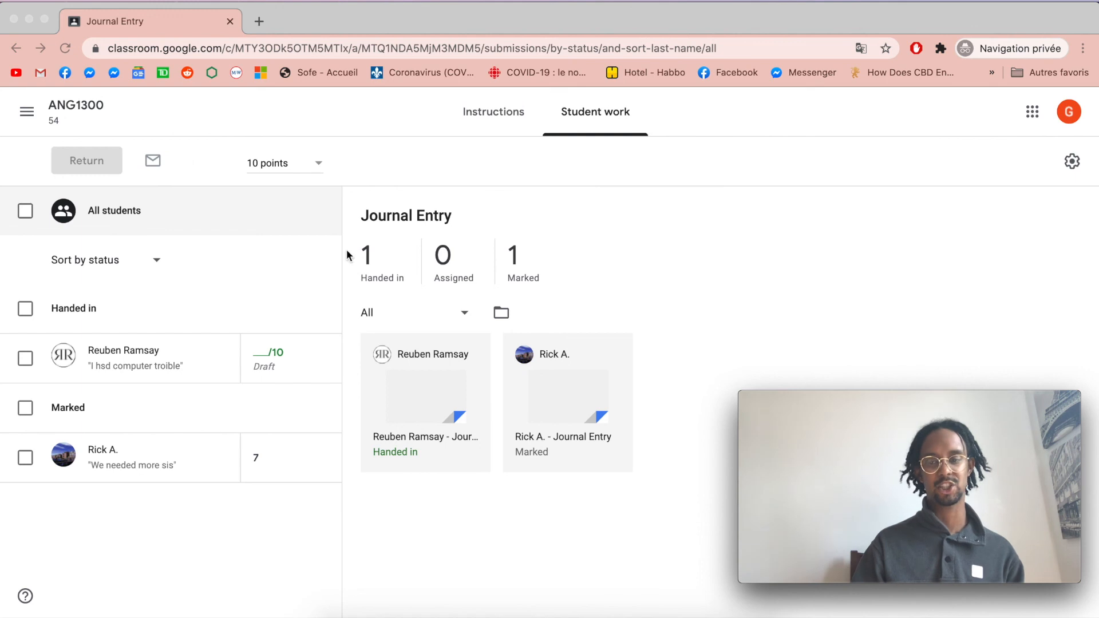
- View the Journal Entry assignment's instructions and its edit form, and close the form without saving changes
{"action": "left_click", "coordinate": [480, 114]}
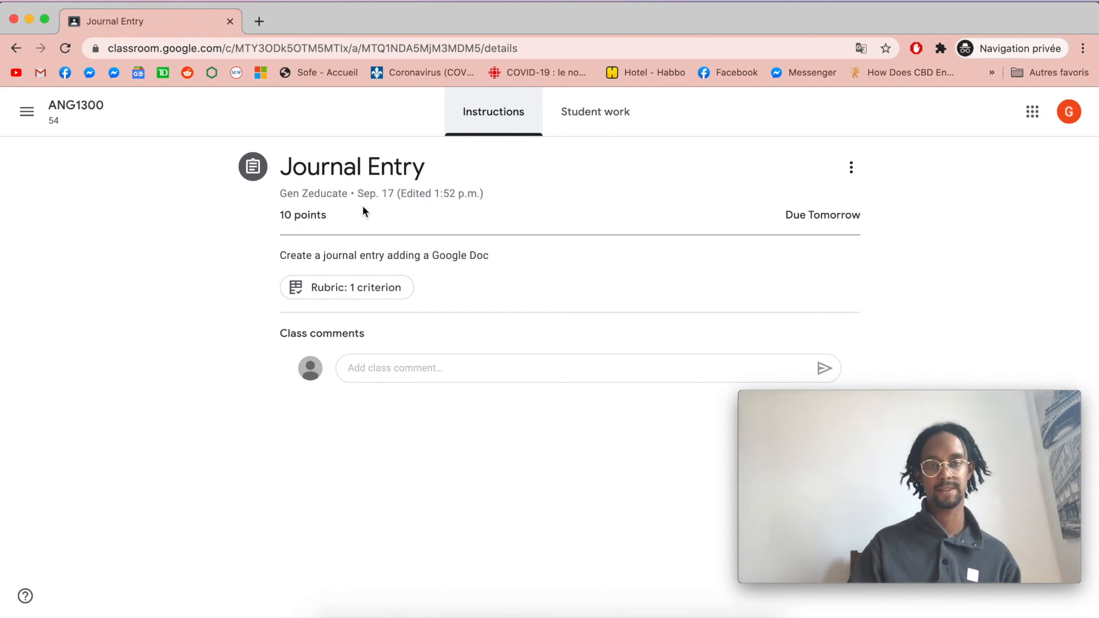
{"action": "left_click", "coordinate": [851, 171]}
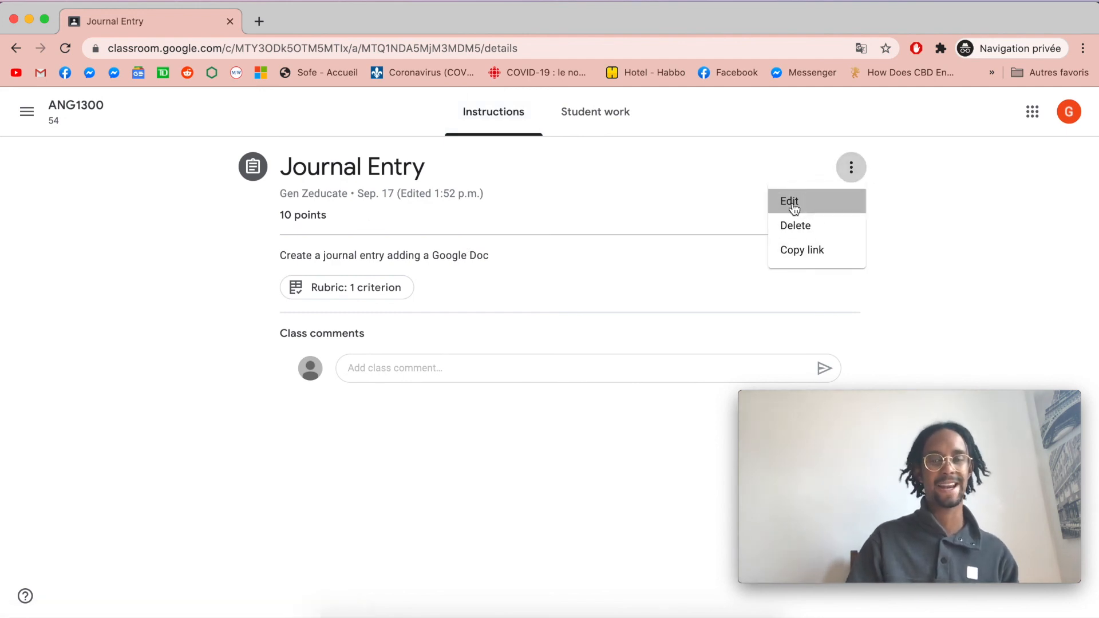
{"action": "left_click", "coordinate": [793, 205]}
{"action": "left_click_drag", "start_coordinate": [835, 395], "coordinate": [311, 409]}
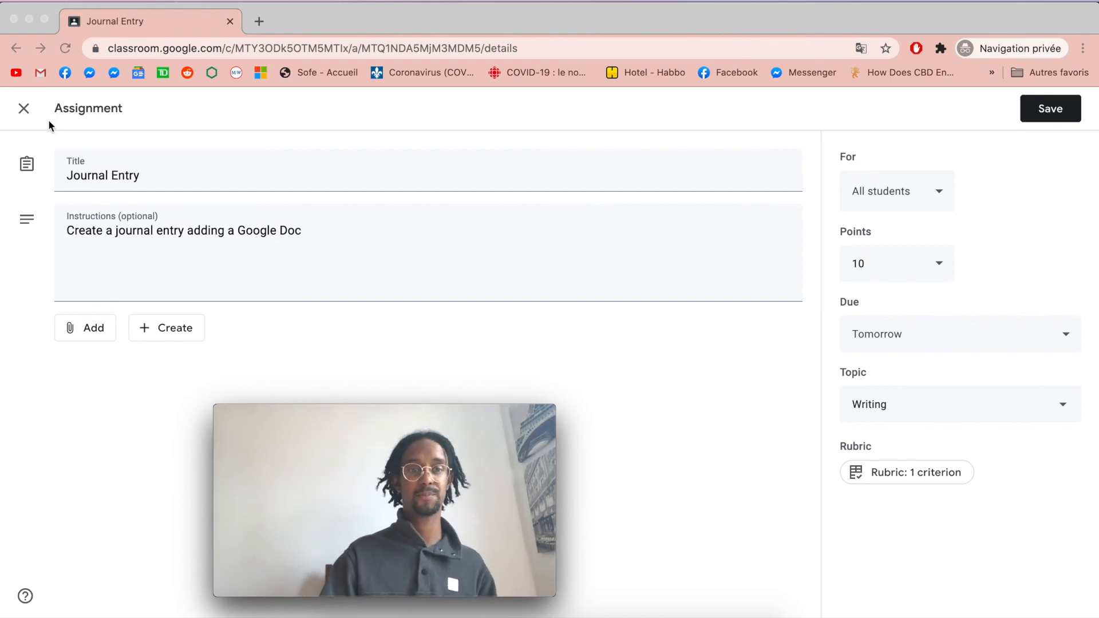
{"action": "left_click", "coordinate": [24, 108]}
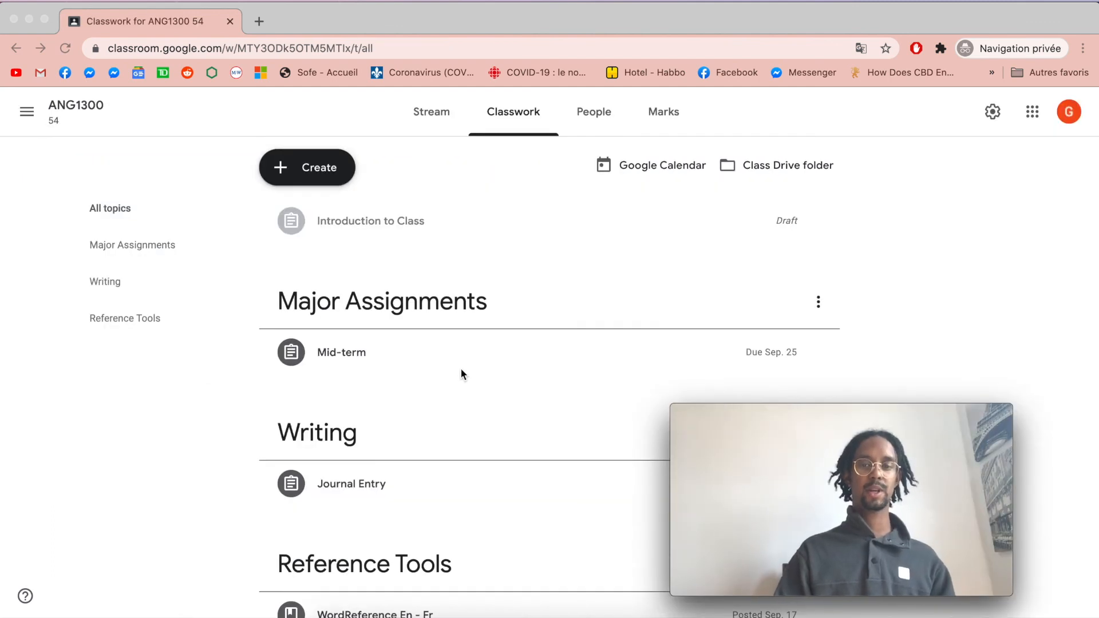
- Create a new assignment titled "Presentation on Ants" in the class's classwork
{"action": "left_click", "coordinate": [326, 171]}
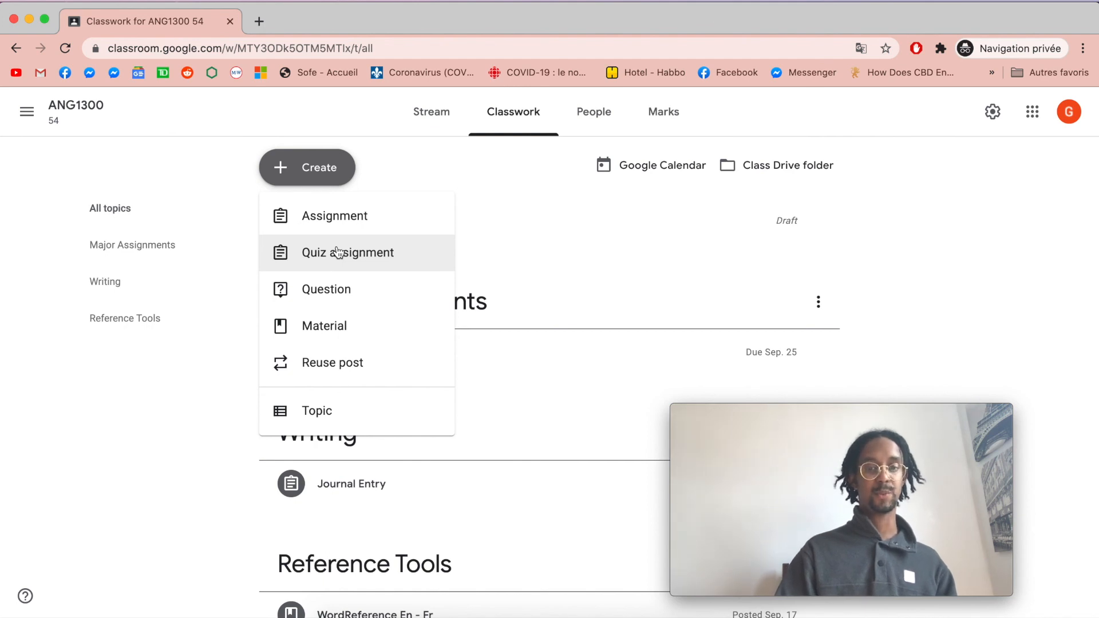
{"action": "left_click", "coordinate": [335, 226]}
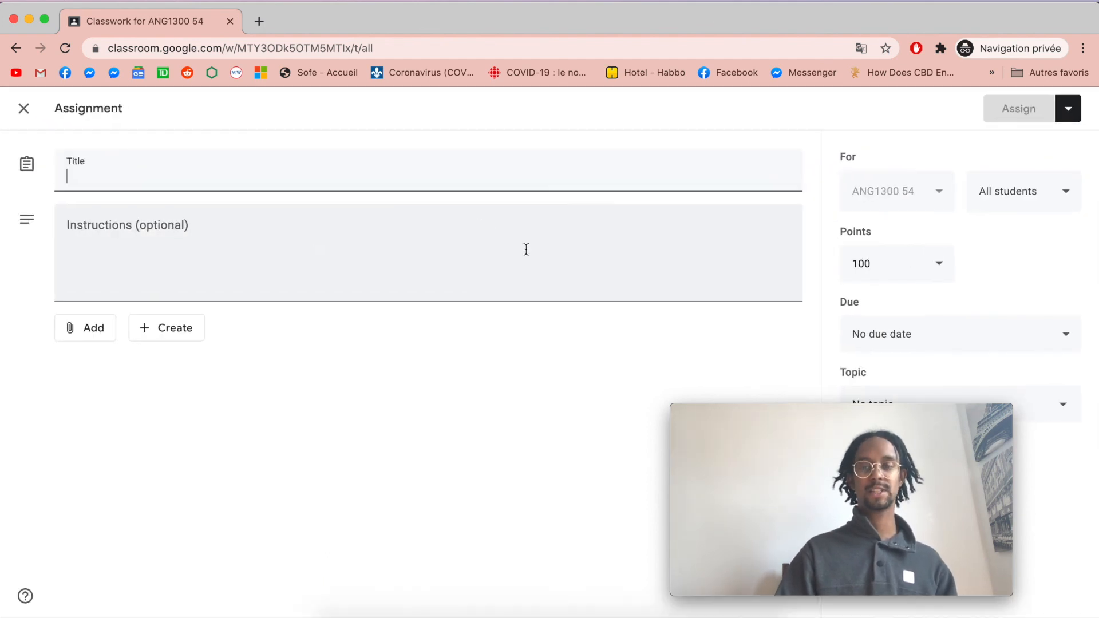
{"action": "left_click_drag", "start_coordinate": [824, 430], "coordinate": [692, 454]}
{"action": "left_click_drag", "start_coordinate": [605, 437], "coordinate": [523, 393]}
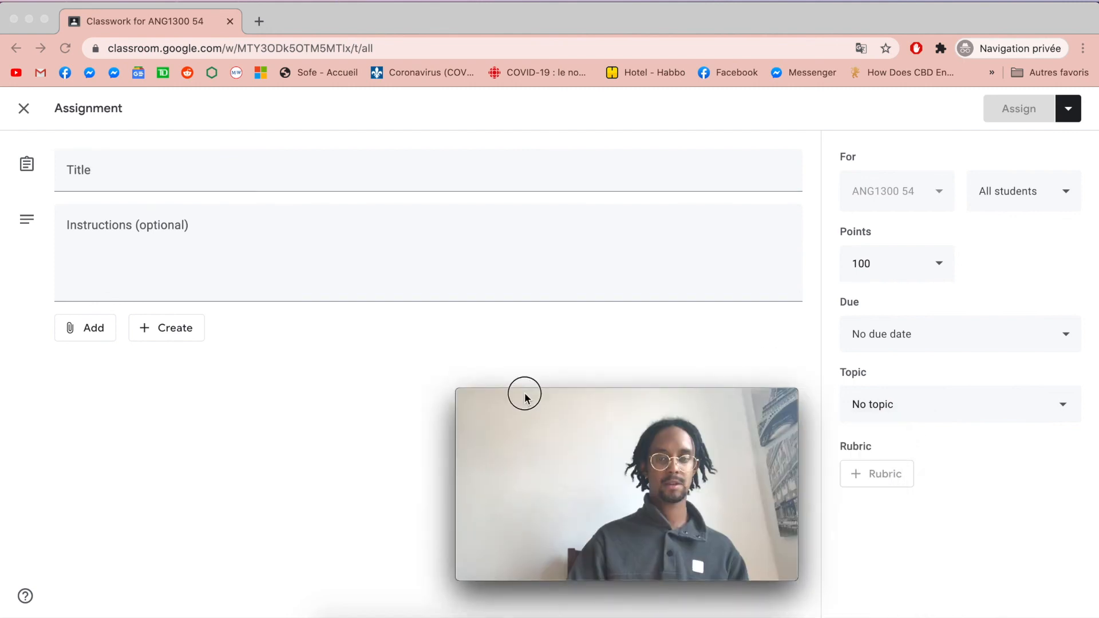
{"action": "left_click", "coordinate": [128, 170]}
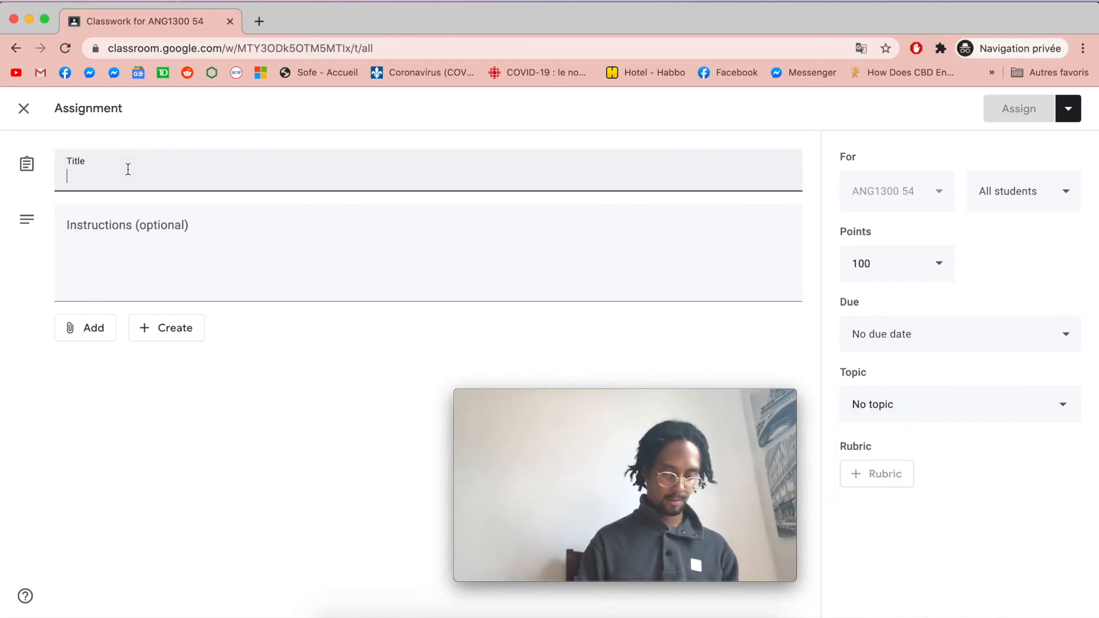
{"action": "type", "text": "Presentation on Ants"}
- Enter the instructions "Please get intro groups of four, write your group members name in the shared Google Doc, and create a Google Slide document for your presentation."
{"action": "left_click", "coordinate": [68, 231]}
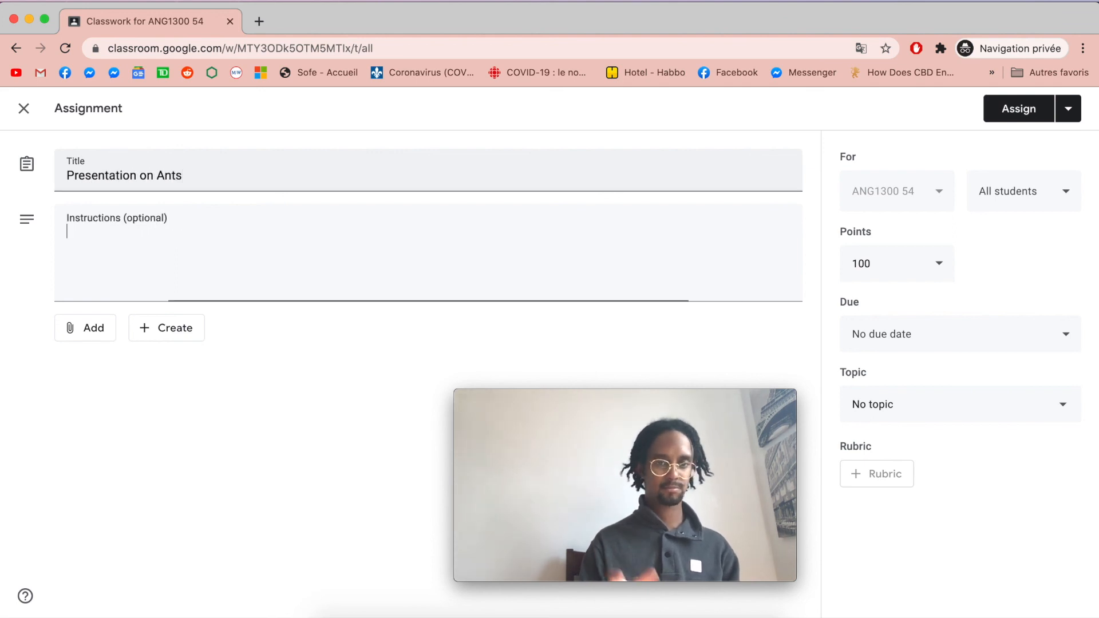
{"action": "type", "text": "Please get intro groups of four, write your group members name in the shared Google Doc, and create a Google Slide document for your presentation."}
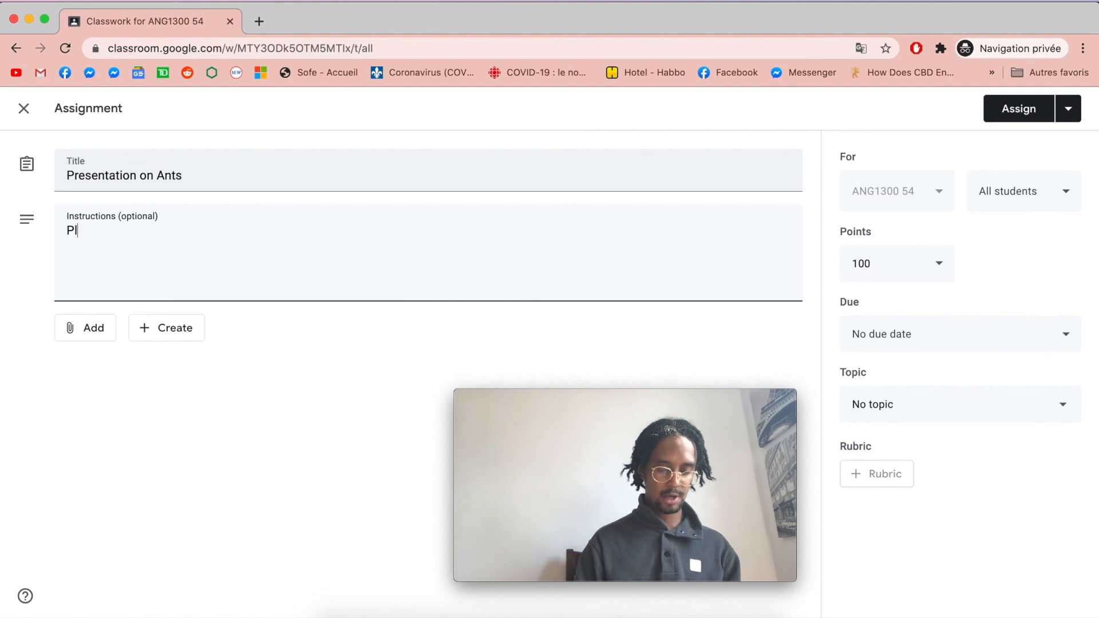
- Attach a new Google Docs document to the assignment and allow students to edit the file
{"action": "left_click", "coordinate": [183, 340]}
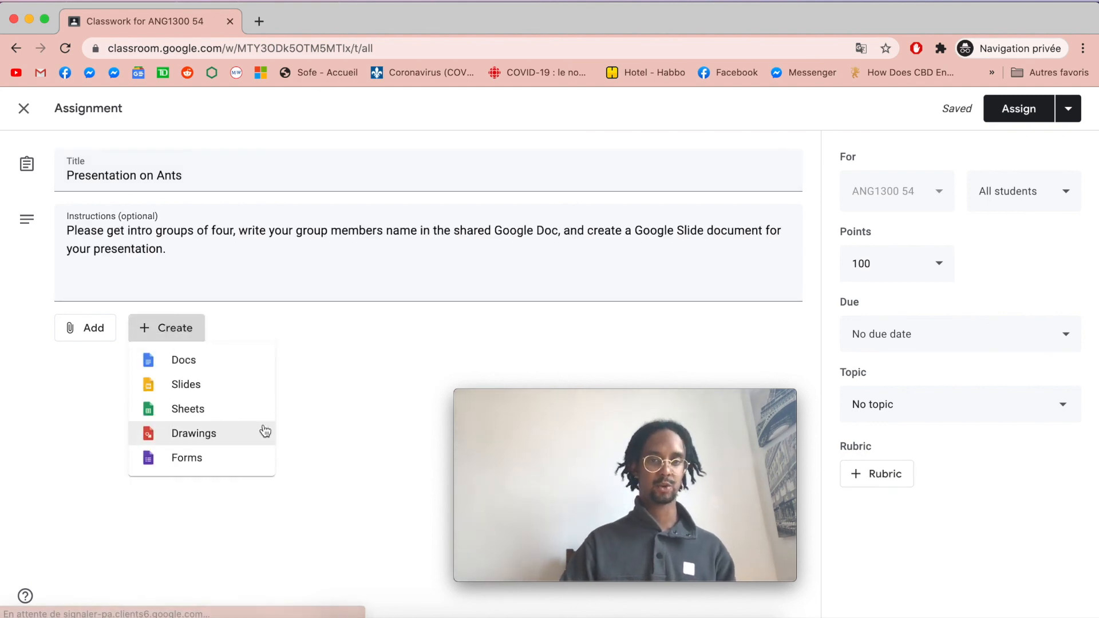
{"action": "left_click", "coordinate": [183, 360]}
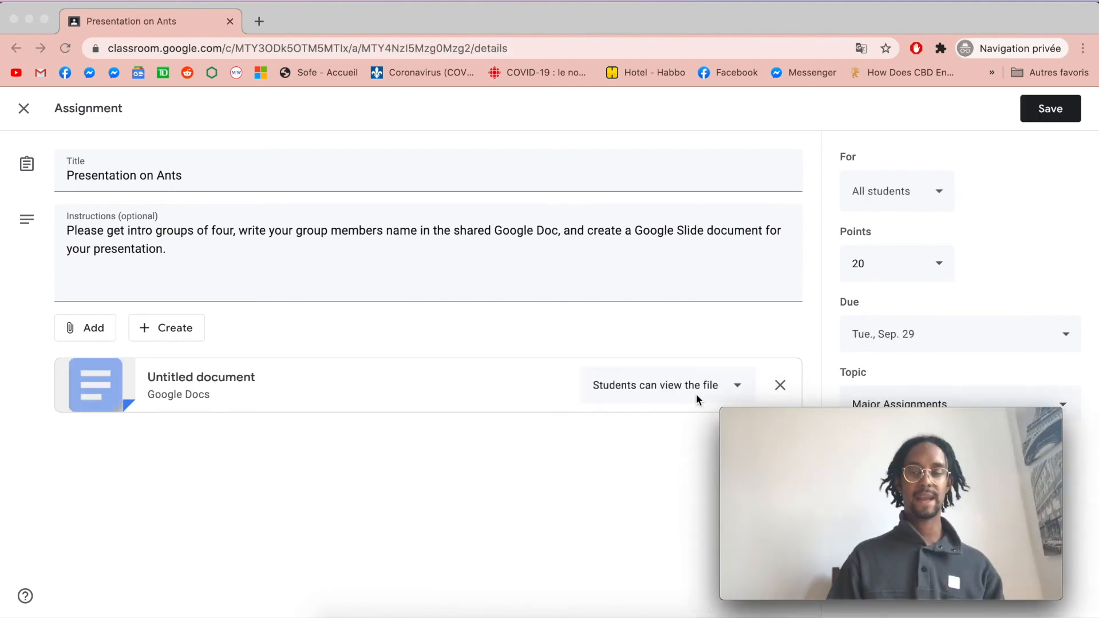
{"action": "left_click", "coordinate": [705, 387]}
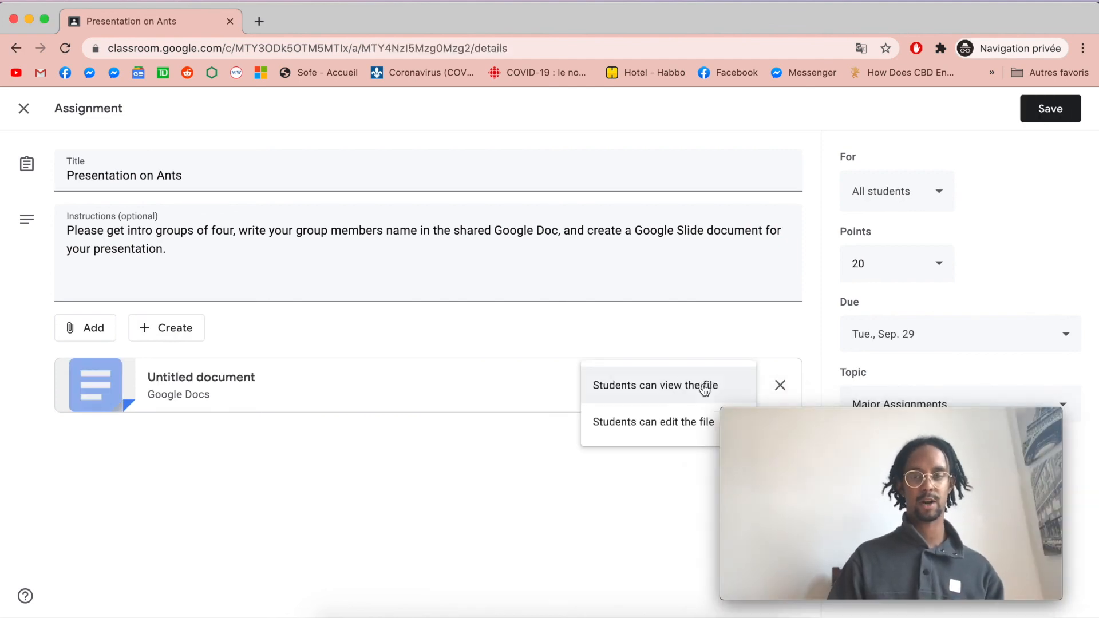
{"action": "left_click", "coordinate": [646, 430]}
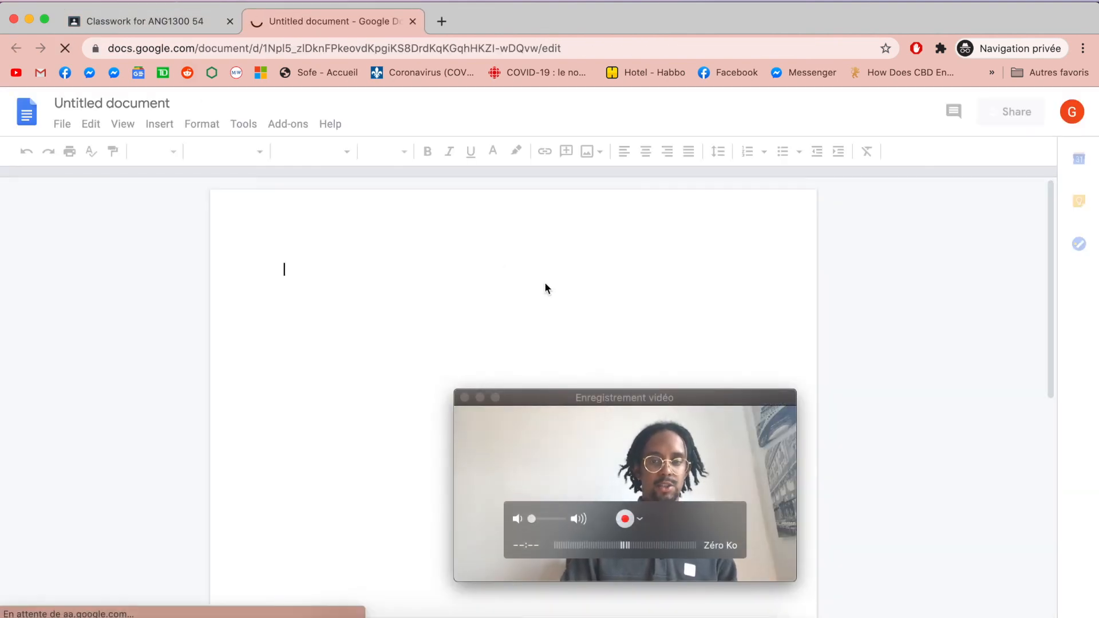
- Insert a one-column, four-row table with the bold heading "Group Members" in the attached document, and close the document
{"action": "left_click", "coordinate": [158, 124]}
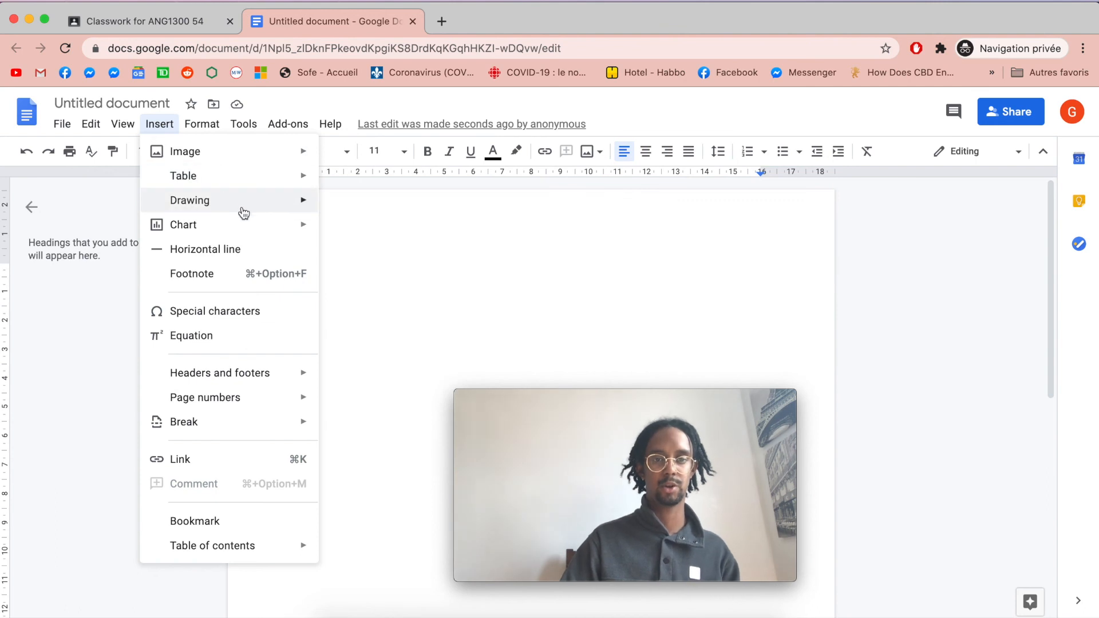
{"action": "mouse_move", "coordinate": [262, 183]}
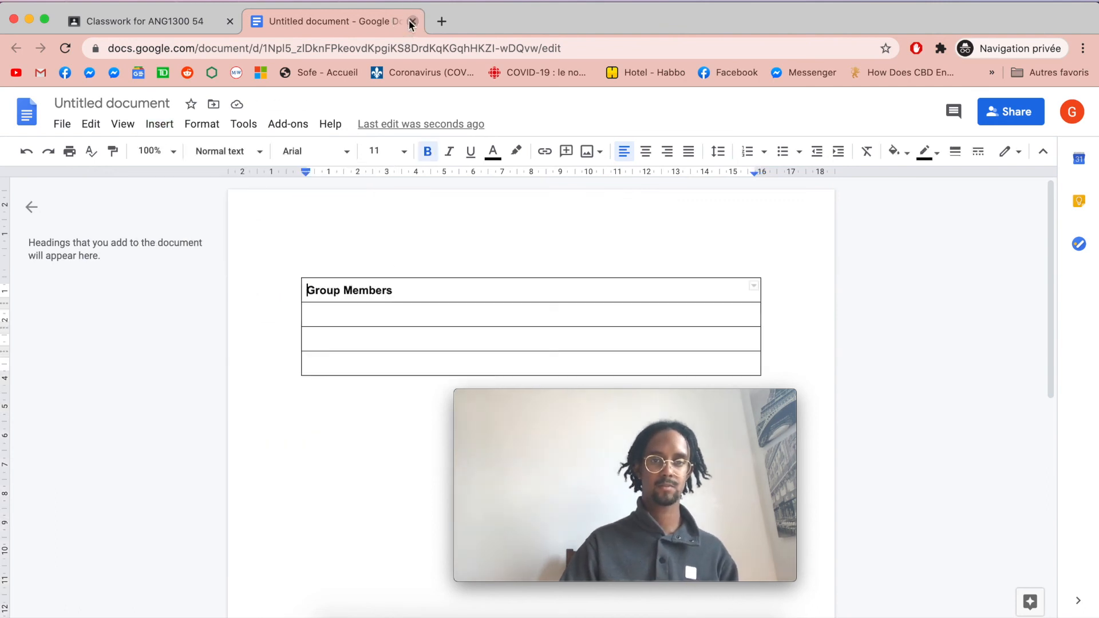
{"action": "left_click", "coordinate": [411, 21]}
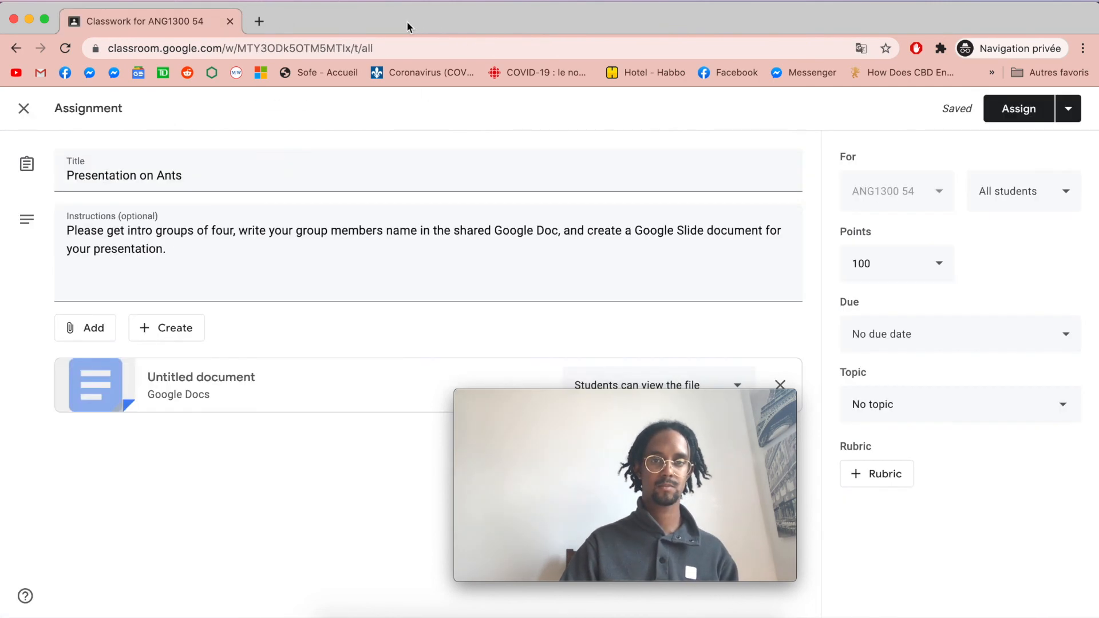
- Set the assignment to 20 points, due Tue., Sep. 29, under the Major Assignments topic
{"action": "left_click", "coordinate": [942, 263]}
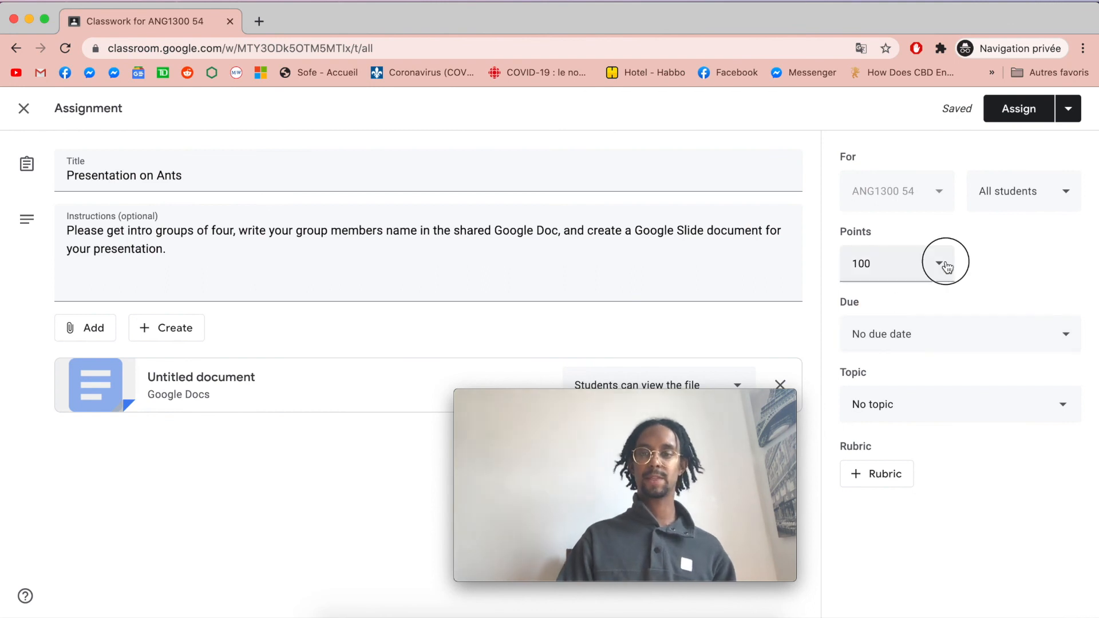
{"action": "type", "text": "20"}
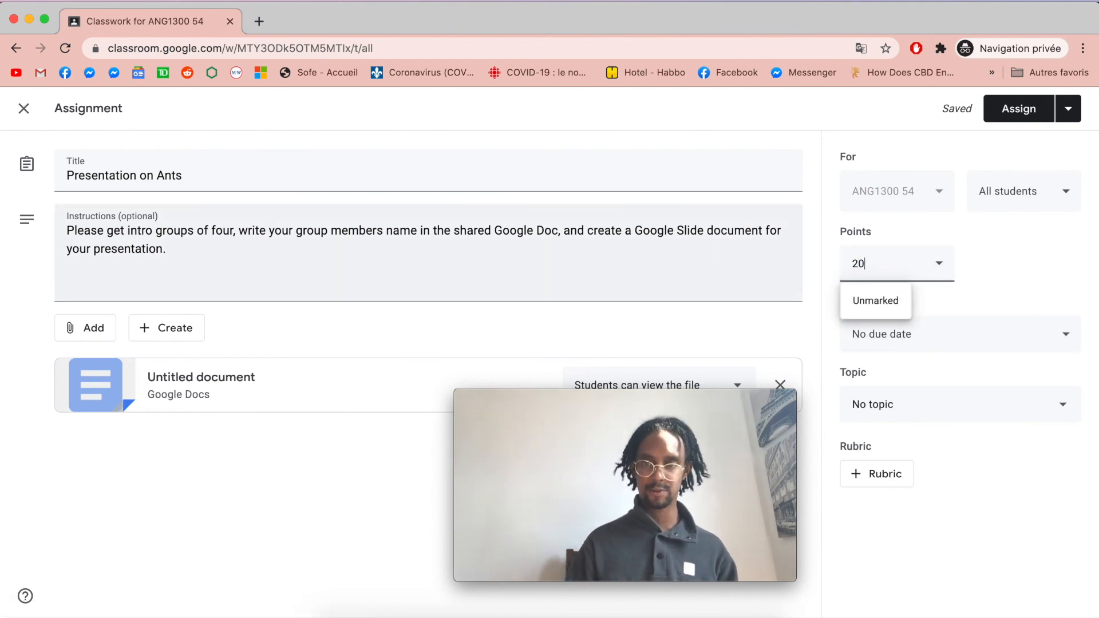
{"action": "left_click", "coordinate": [1022, 332]}
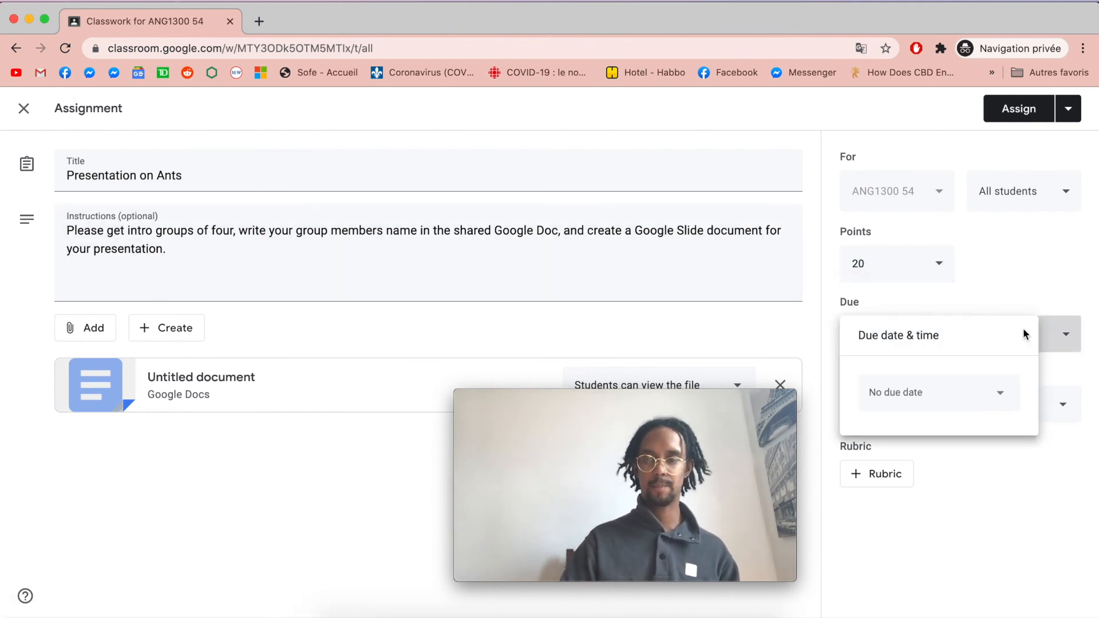
{"action": "left_click", "coordinate": [951, 396]}
{"action": "left_click", "coordinate": [819, 346]}
{"action": "left_click", "coordinate": [910, 411]}
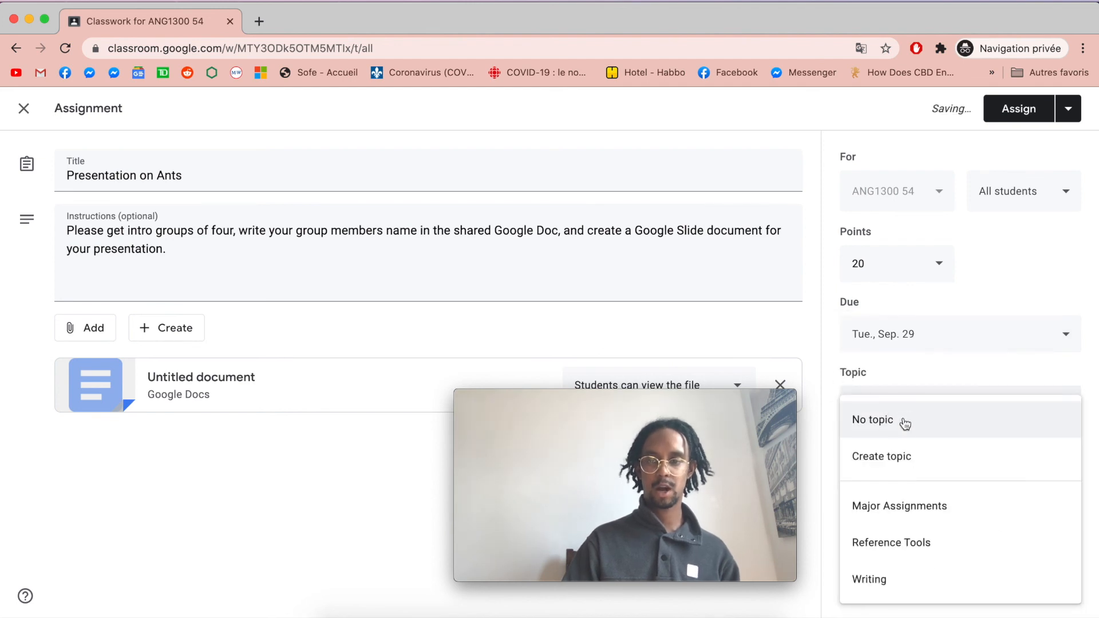
{"action": "left_click", "coordinate": [961, 506]}
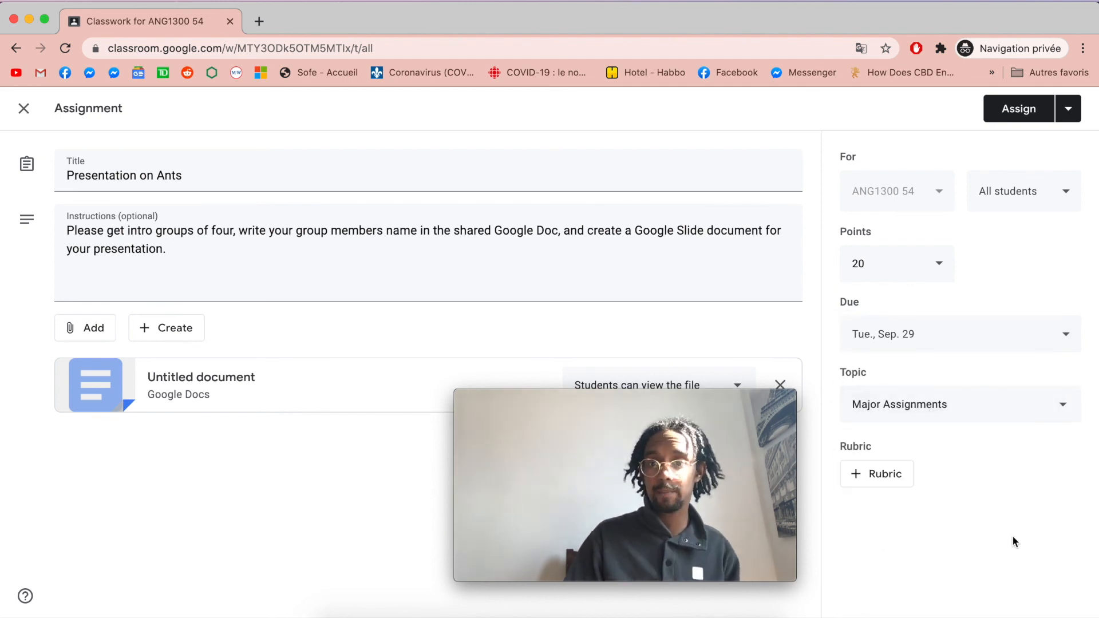
- Start a new rubric for the assignment and set the first level of its criterion to 20 points
{"action": "left_click", "coordinate": [876, 474]}
{"action": "left_click", "coordinate": [882, 505]}
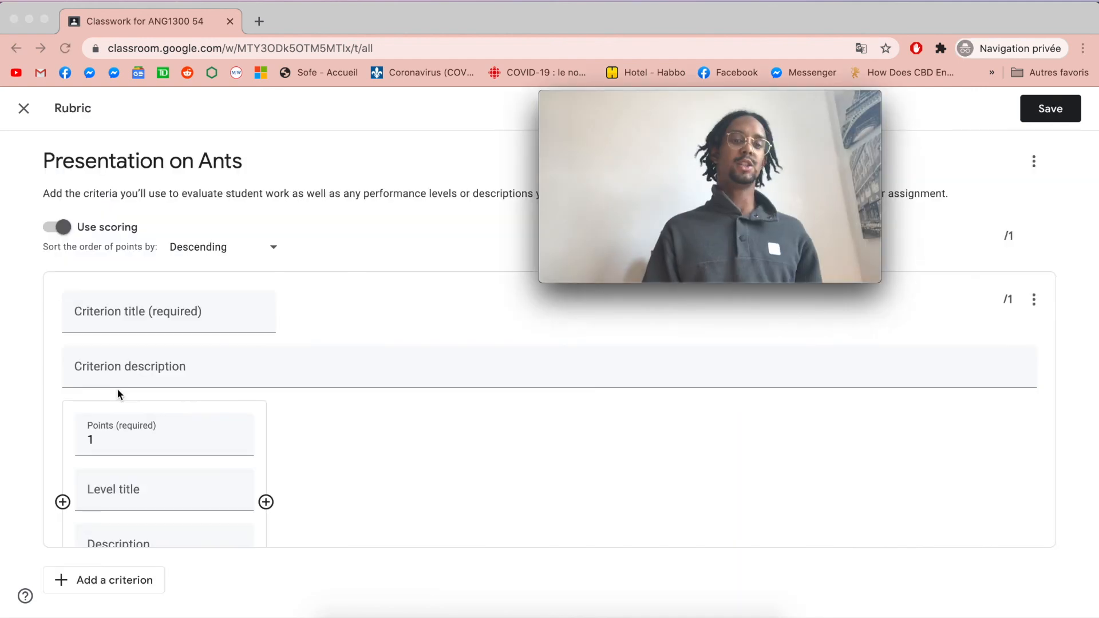
{"action": "left_click", "coordinate": [146, 312]}
{"action": "scroll", "coordinate": [168, 352], "scroll_direction": "down", "scroll_amount": 3}
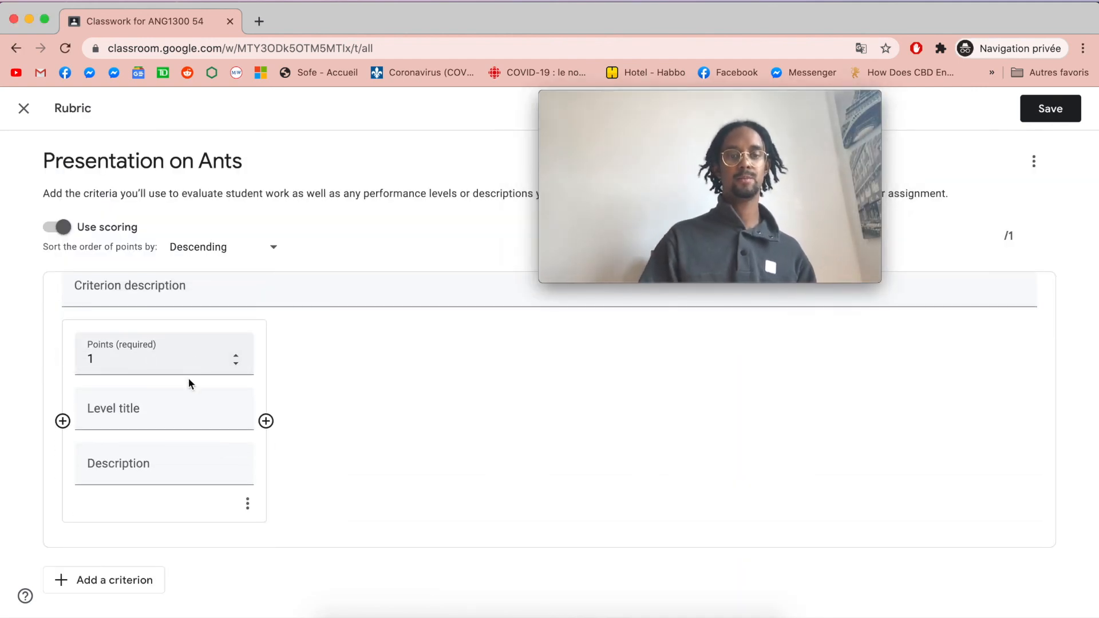
{"action": "left_click", "coordinate": [171, 372]}
{"action": "scroll", "coordinate": [171, 372], "scroll_direction": "up", "scroll_amount": 1}
{"action": "key", "text": "BackSpace"}
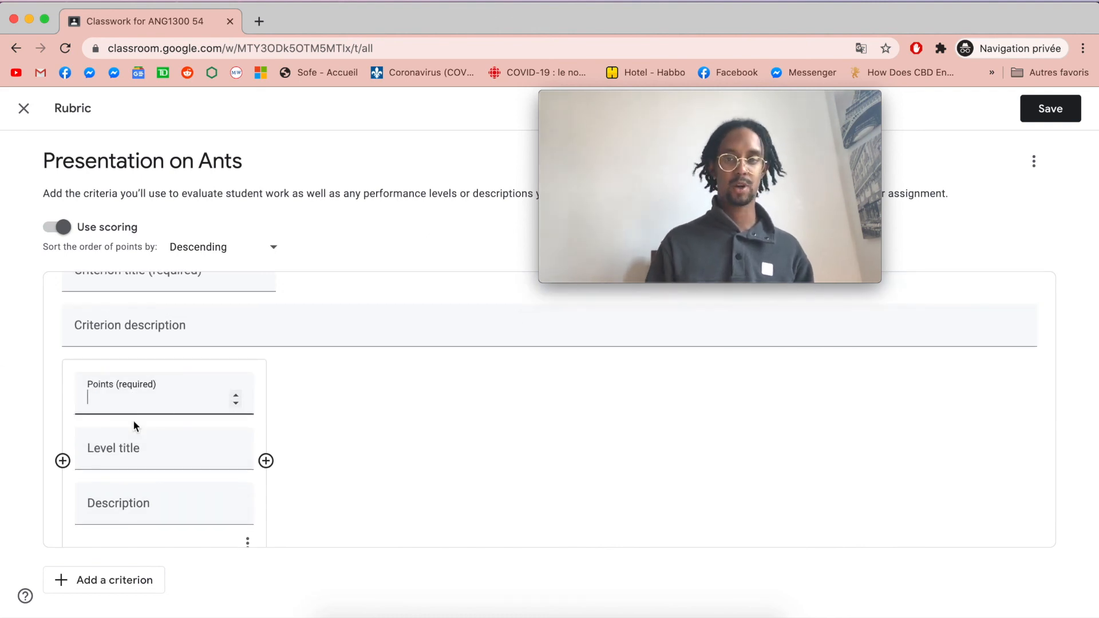
{"action": "type", "text": "20"}
- Title the 20-point rubric level "A" and describe it as "Student fulfills all requirements etc etv"
{"action": "left_click", "coordinate": [144, 458]}
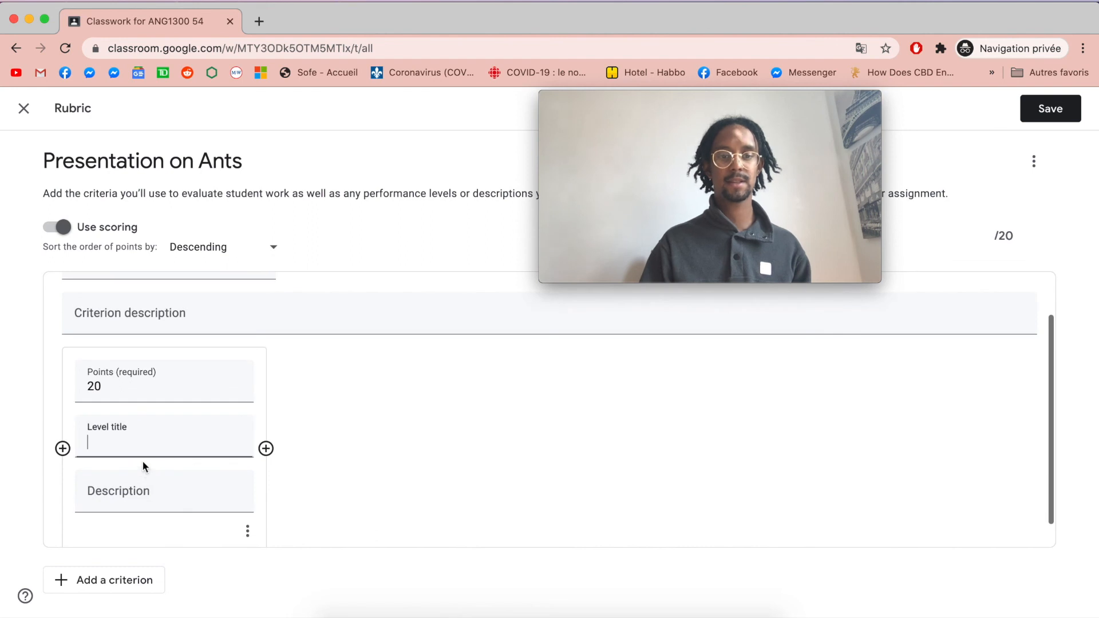
{"action": "type", "text": "A"}
{"action": "left_click", "coordinate": [89, 484]}
{"action": "type", "text": "Student fu"}
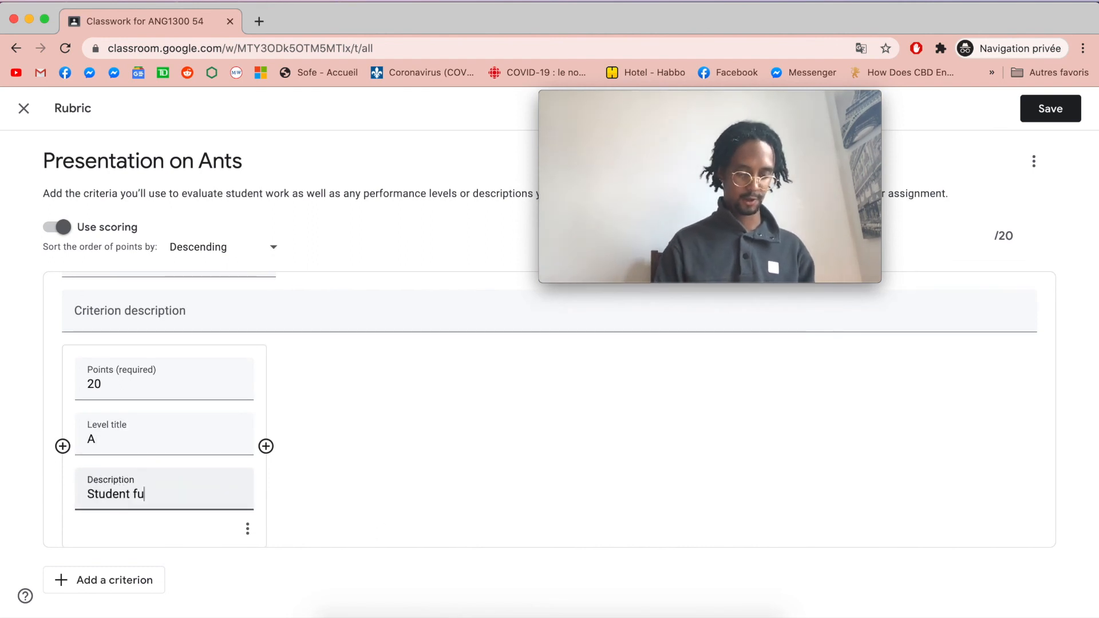
{"action": "type", "text": "lfills all requireme"}
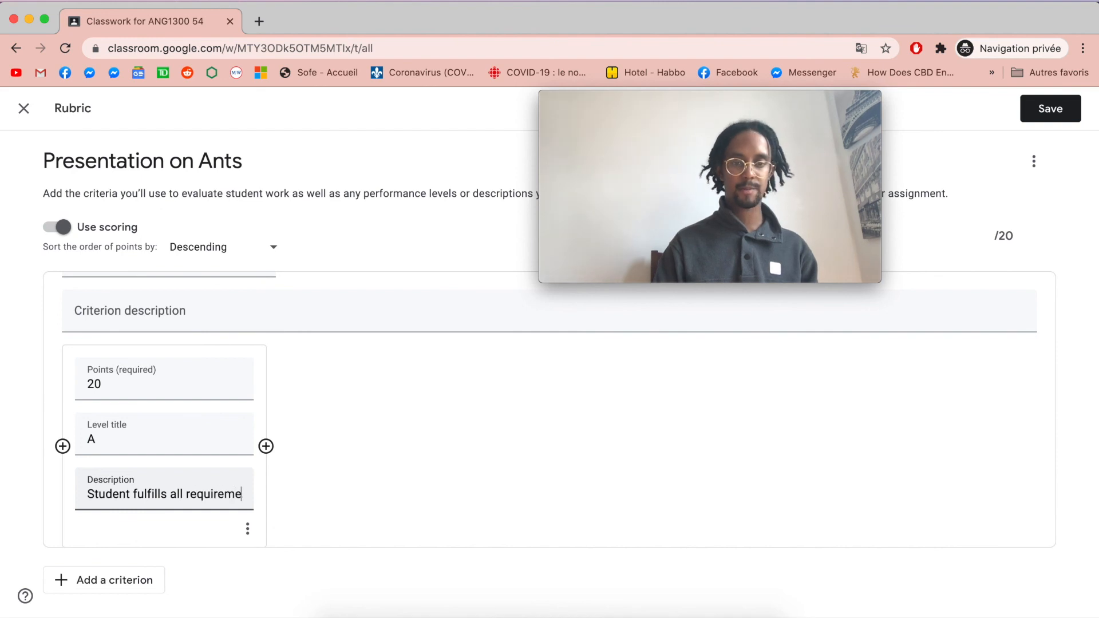
{"action": "type", "text": "nts etc etv"}
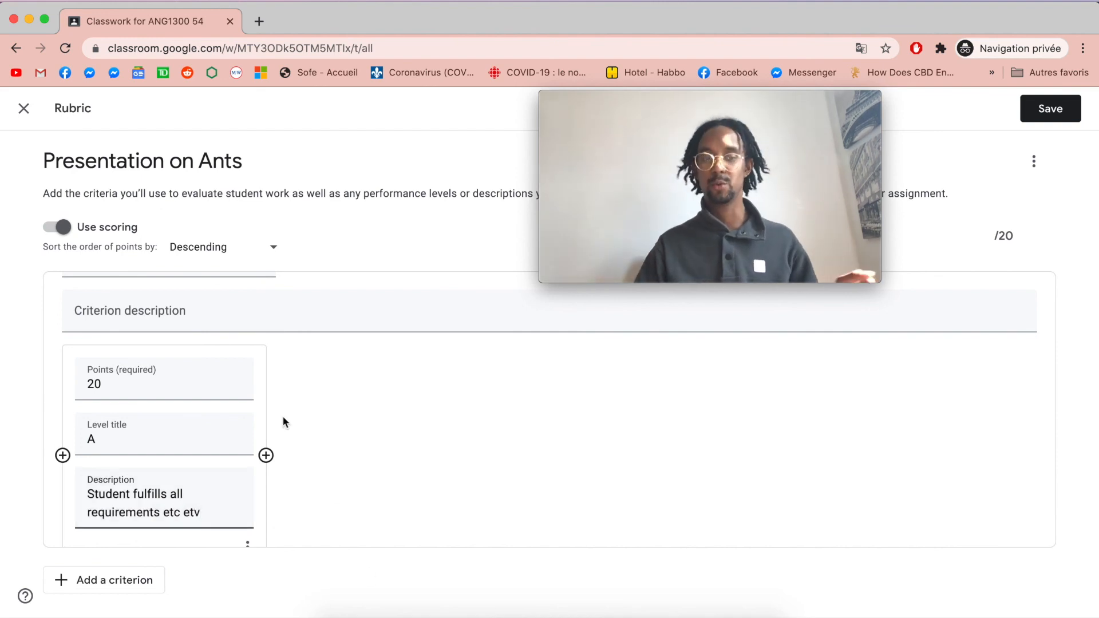
- Add a second rubric level worth 15 points, titled "B", with a description starting "Students fulfill most"
{"action": "left_click", "coordinate": [265, 455]}
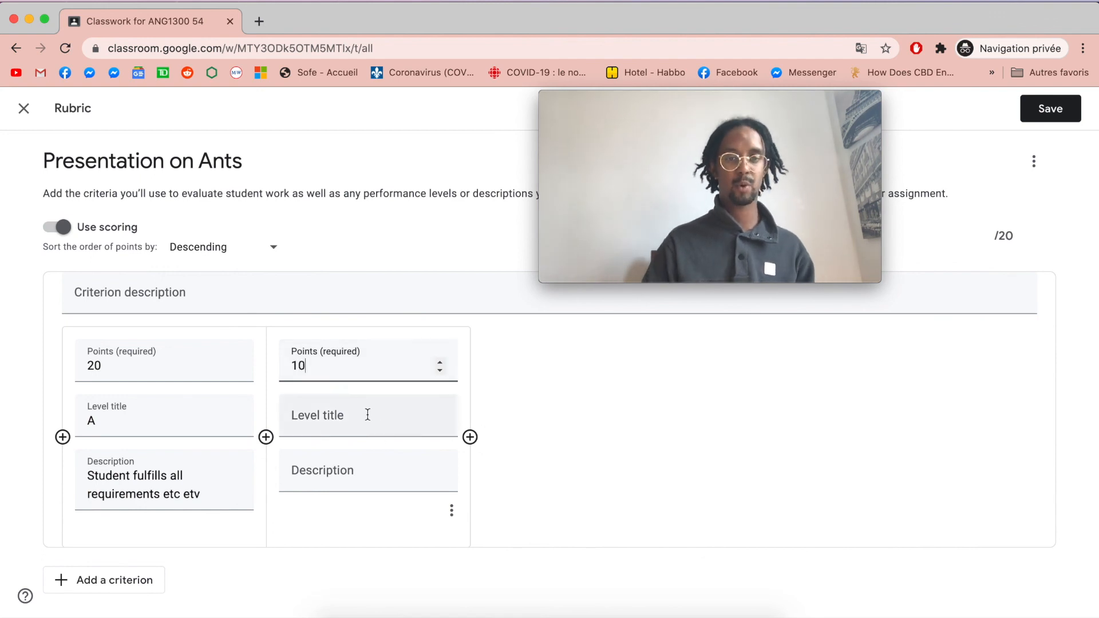
{"action": "type", "text": "15"}
{"action": "left_click", "coordinate": [338, 416]}
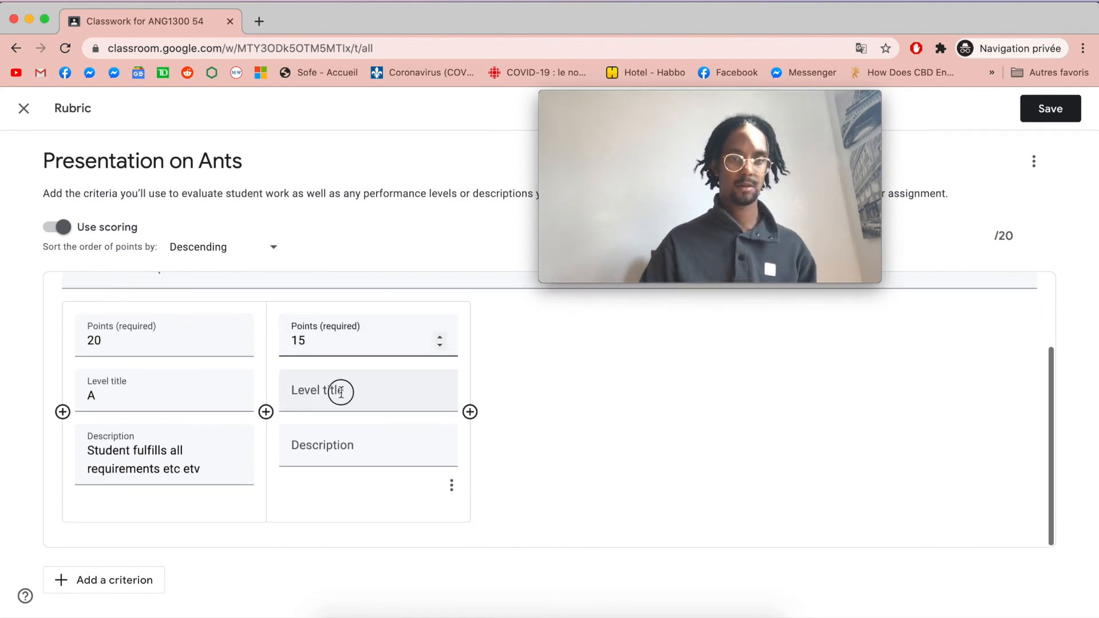
{"action": "type", "text": "B"}
{"action": "key", "text": "Tab"}
{"action": "type", "text": "Students fulfill most"}
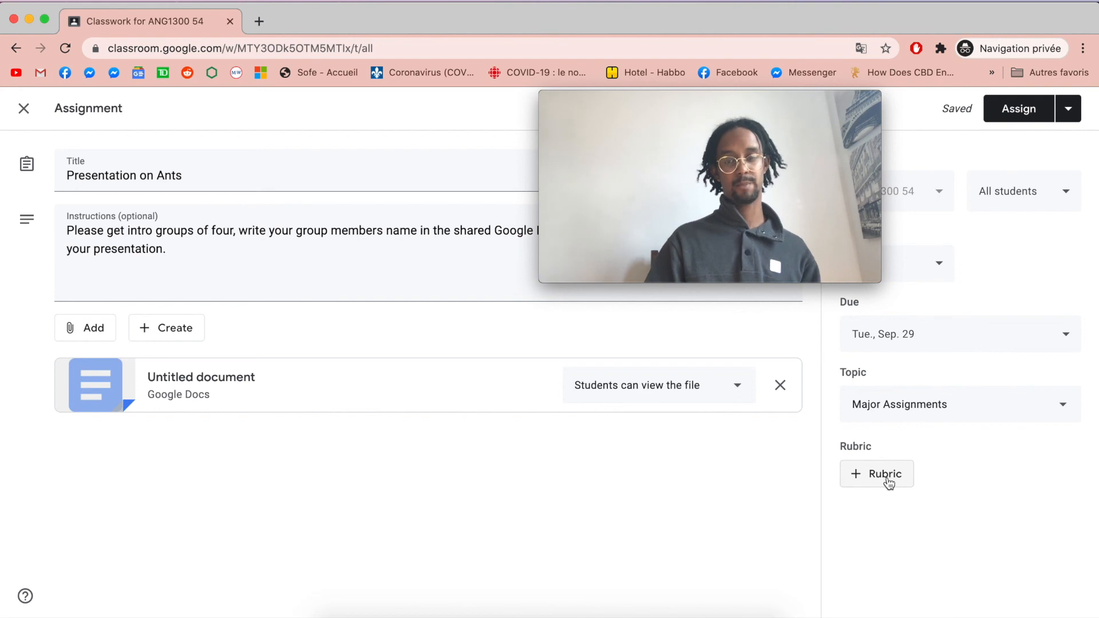
- Reuse an existing one-criterion rubric from the ANG1300 class for the assignment
{"action": "left_click", "coordinate": [886, 478]}
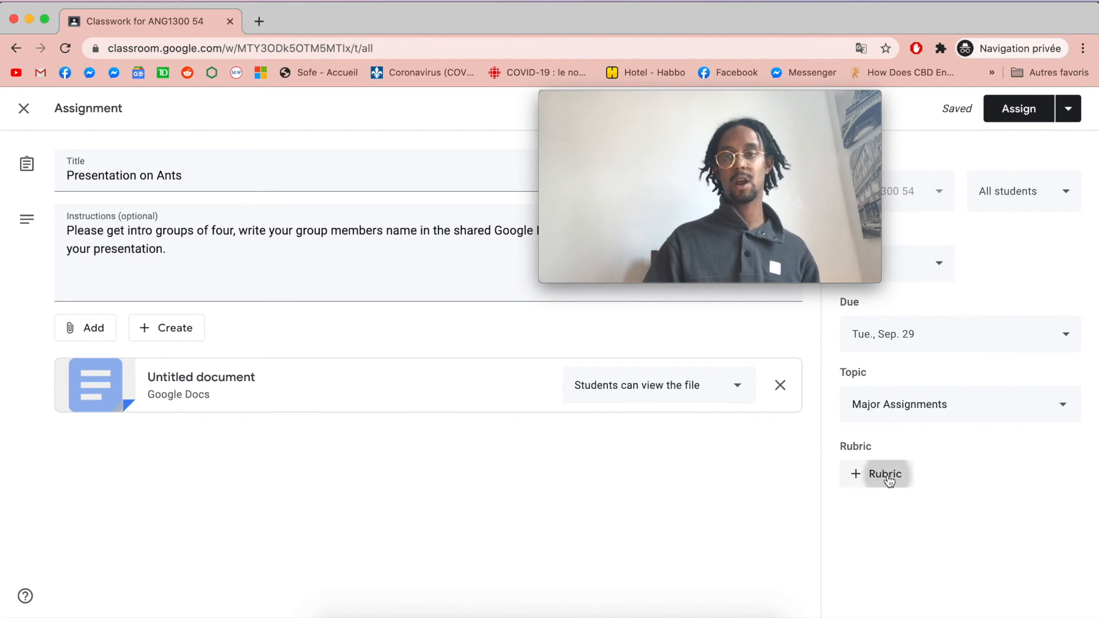
{"action": "left_click", "coordinate": [891, 534]}
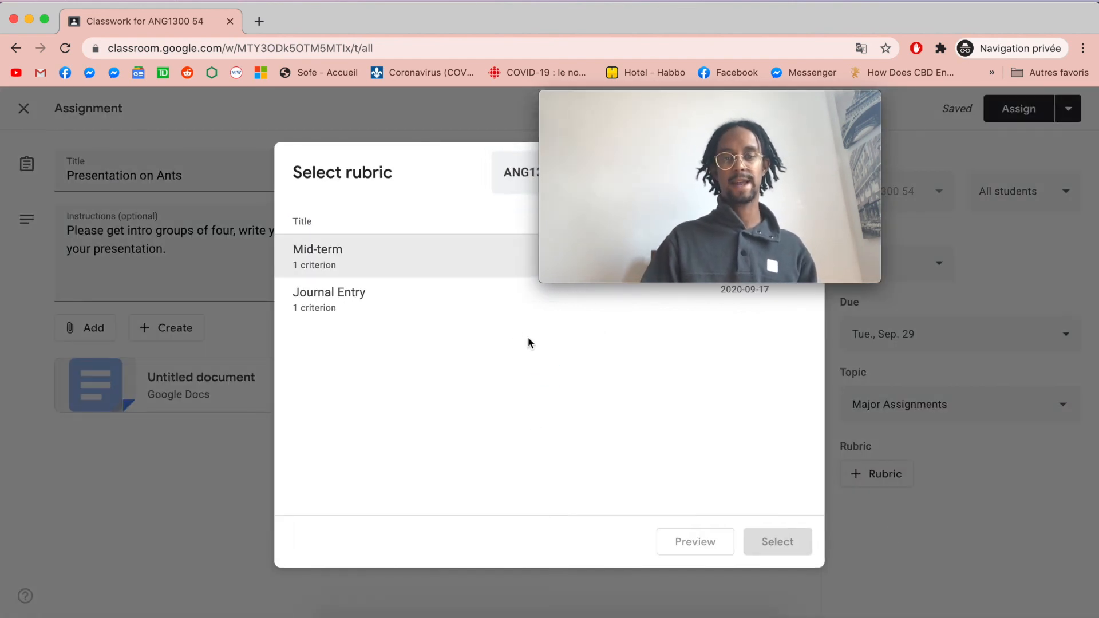
{"action": "left_click_drag", "start_coordinate": [664, 103], "coordinate": [955, 378]}
{"action": "left_click_drag", "start_coordinate": [1030, 369], "coordinate": [943, 388]}
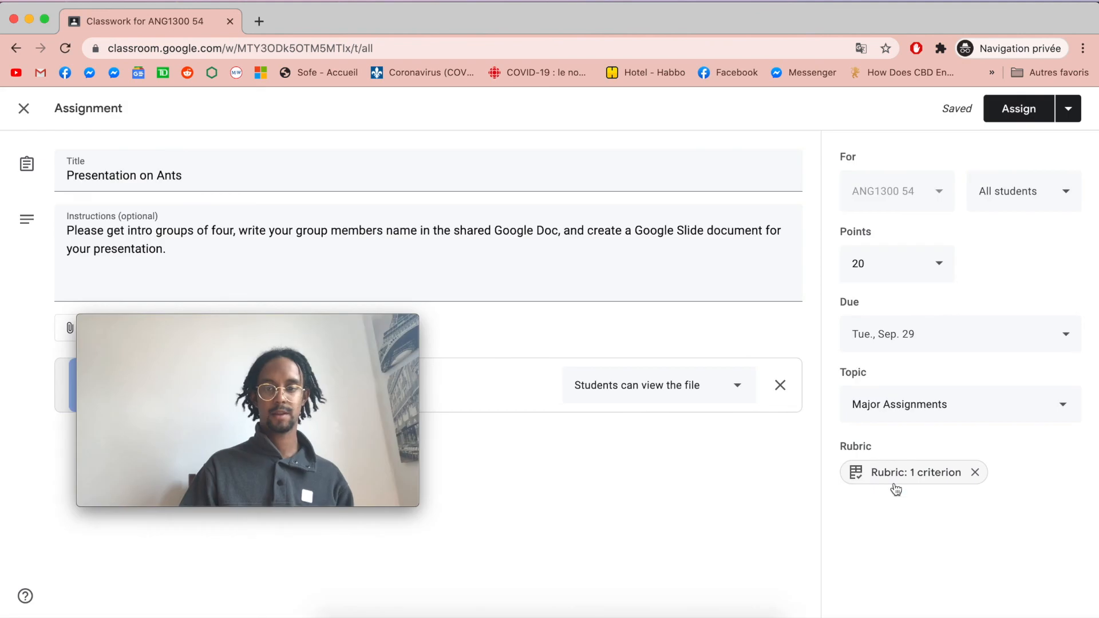
- Review the Writing criterion's levels A to D in the attached rubric and return to the assignment
{"action": "left_click", "coordinate": [903, 467]}
{"action": "left_click_drag", "start_coordinate": [314, 322], "coordinate": [914, 385]}
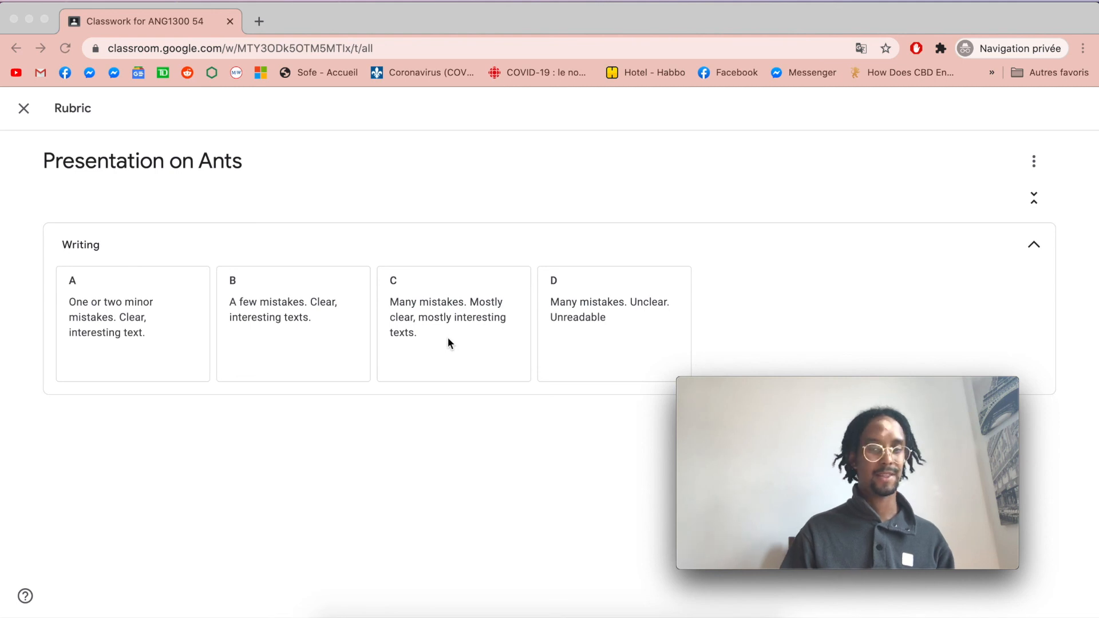
{"action": "left_click", "coordinate": [23, 108]}
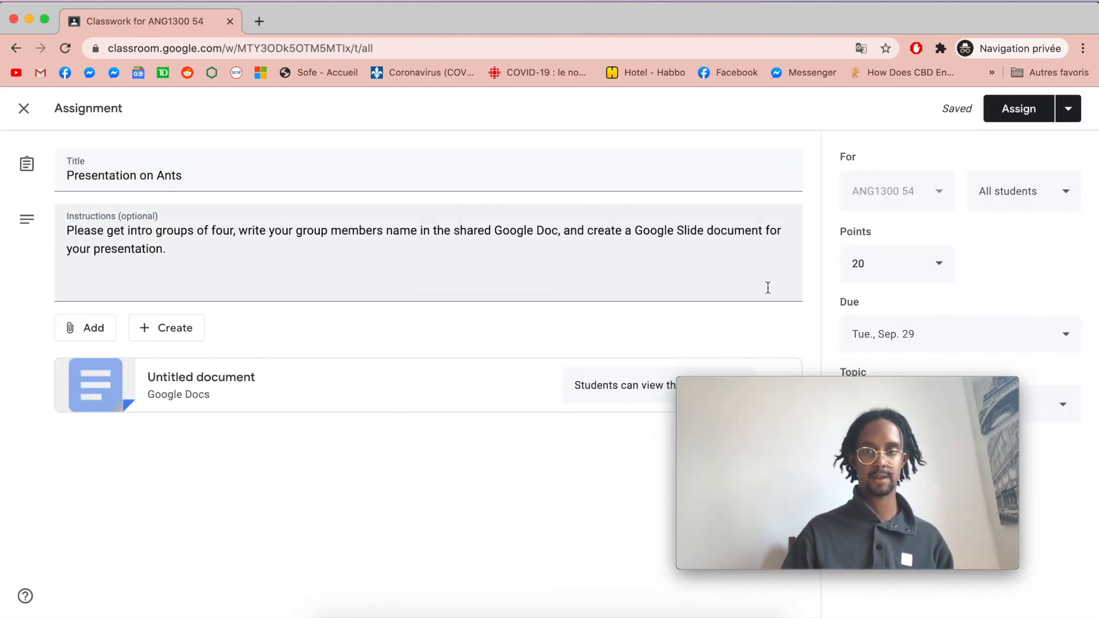
- Assign Presentation on Ants to all students and open the class's list of teachers and students
{"action": "left_click", "coordinate": [1001, 115]}
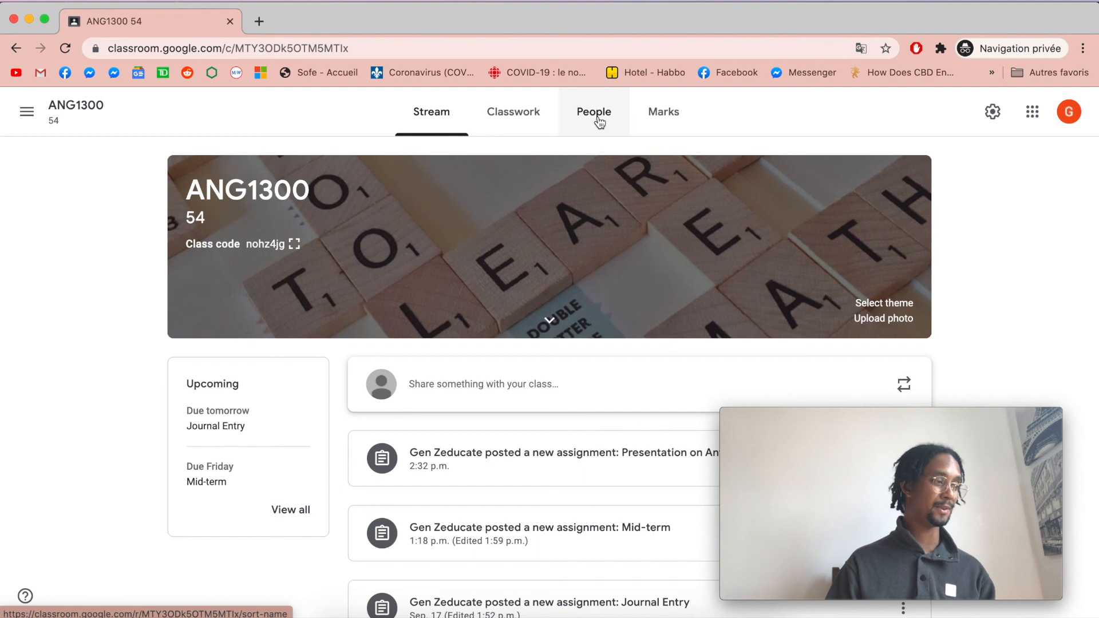
{"action": "left_click", "coordinate": [598, 119]}
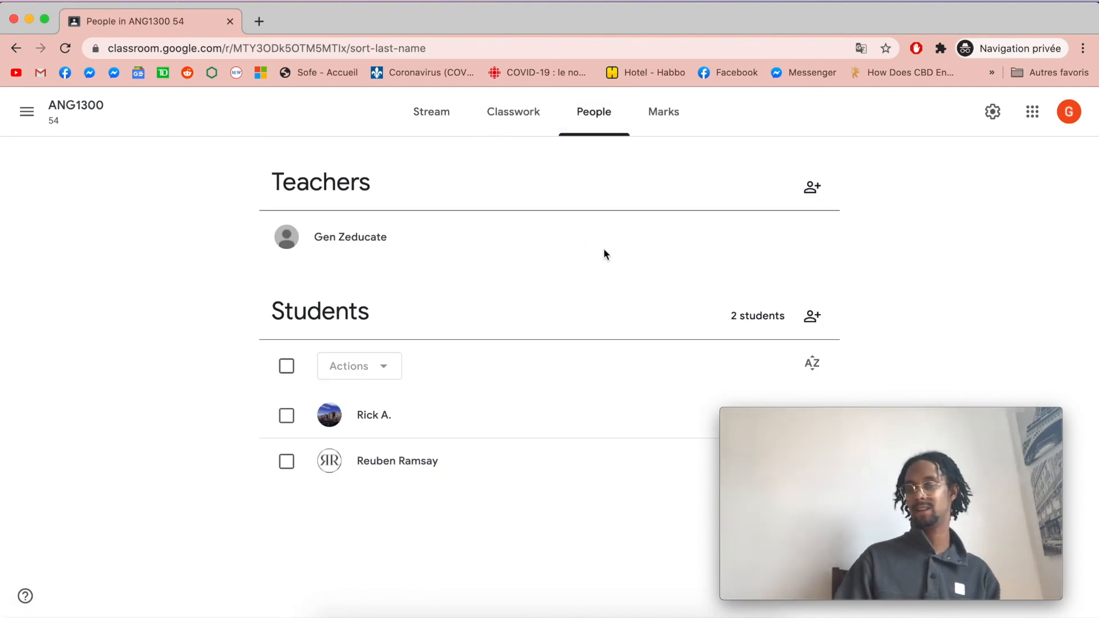
- Open the ANG1300 class's marks overview as the teacher
{"action": "left_click", "coordinate": [653, 130]}
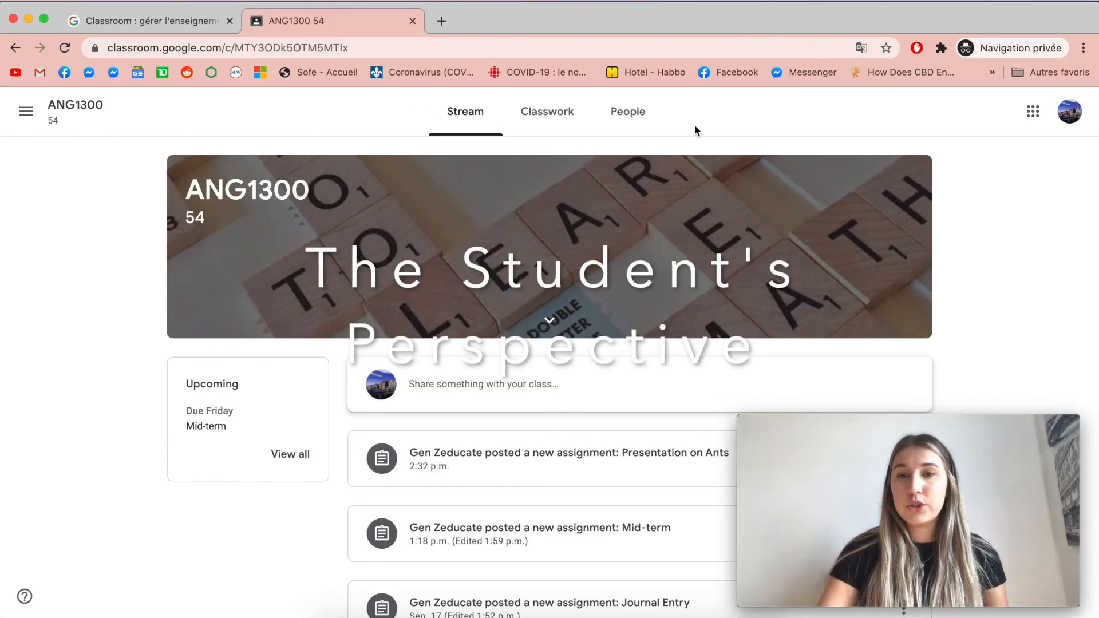
- View the ANG1300 classwork as a student and open the weekly calendar for all classes
{"action": "left_click", "coordinate": [547, 123]}
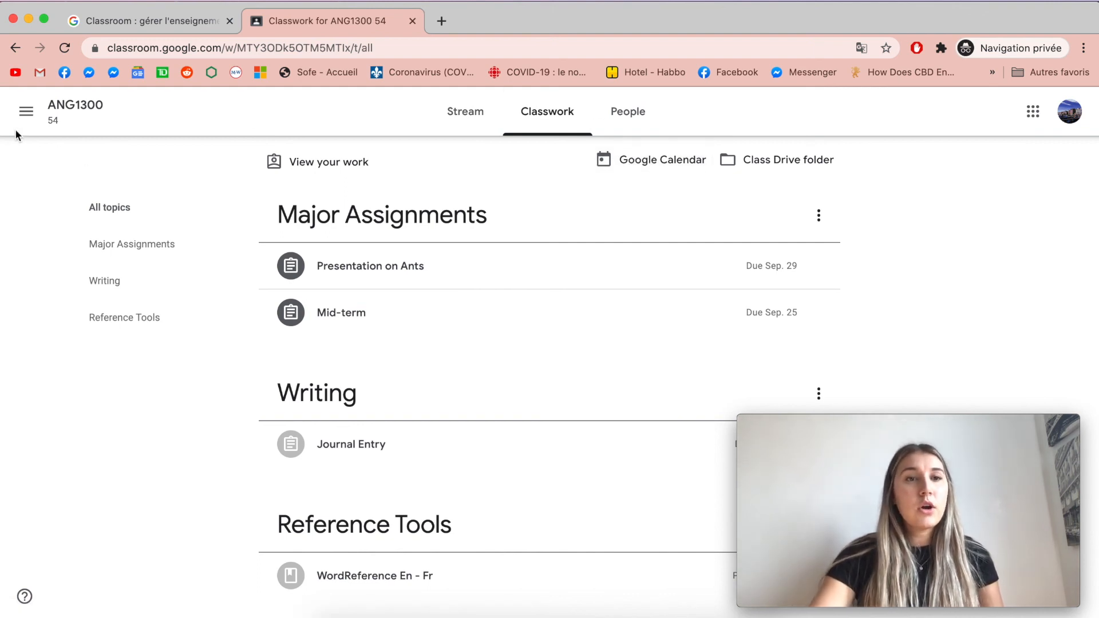
{"action": "left_click", "coordinate": [26, 111]}
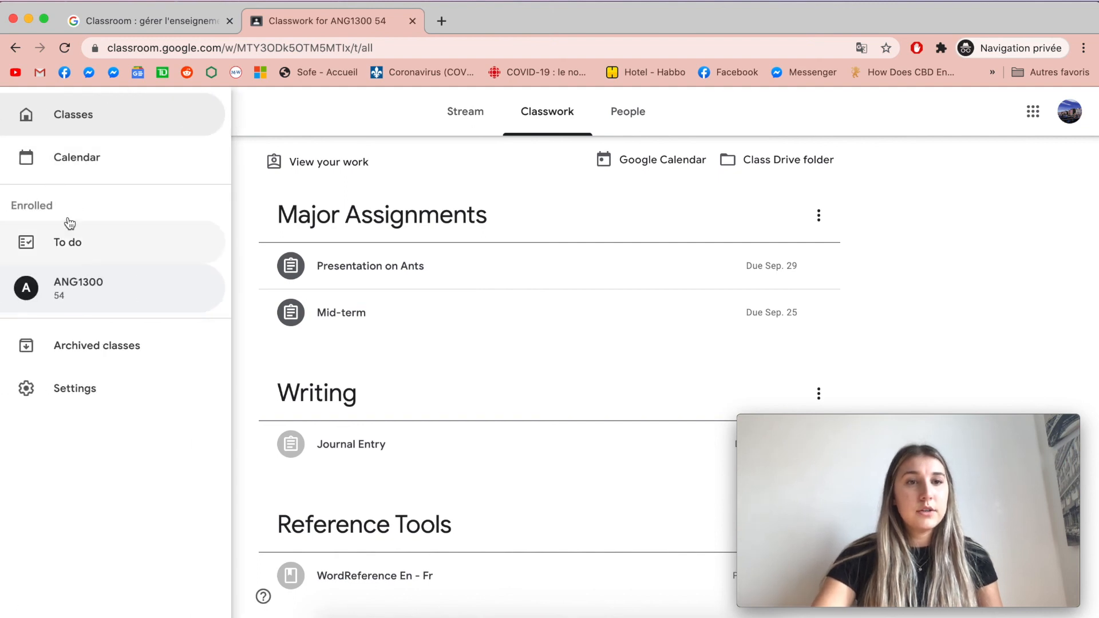
{"action": "left_click", "coordinate": [89, 180]}
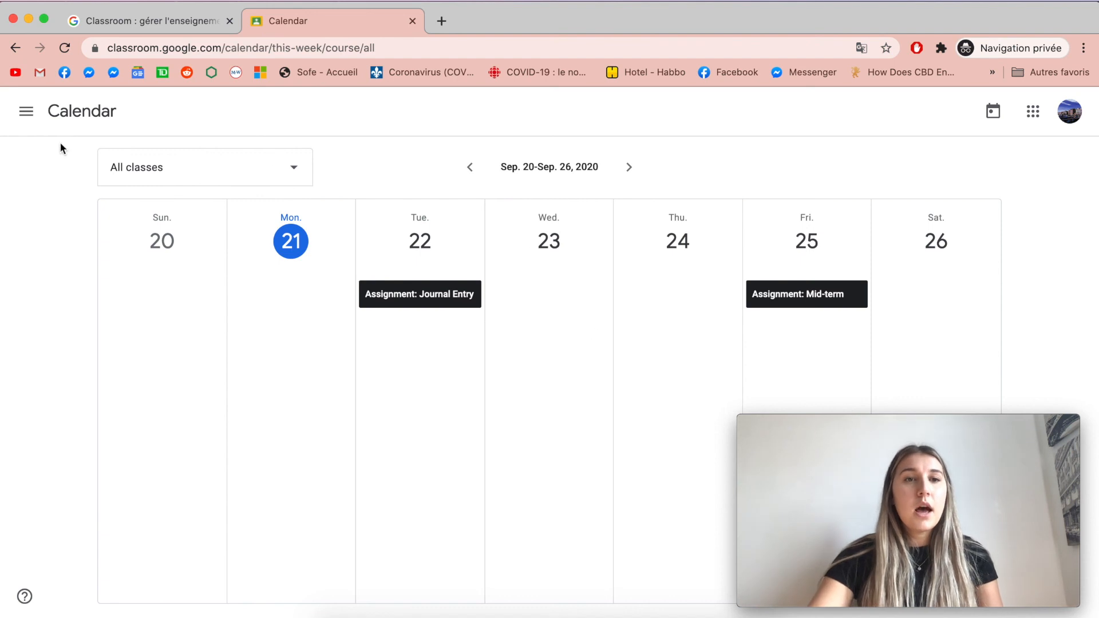
- Open the student's to-do list and review the assigned, missing and done work
{"action": "left_click", "coordinate": [33, 123]}
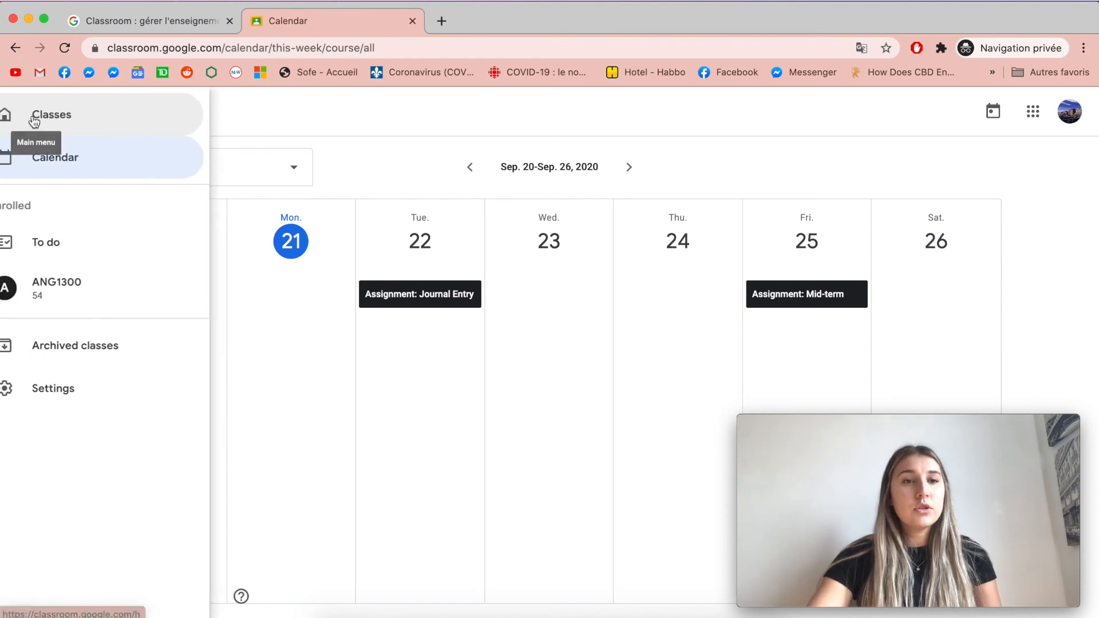
{"action": "left_click", "coordinate": [100, 246]}
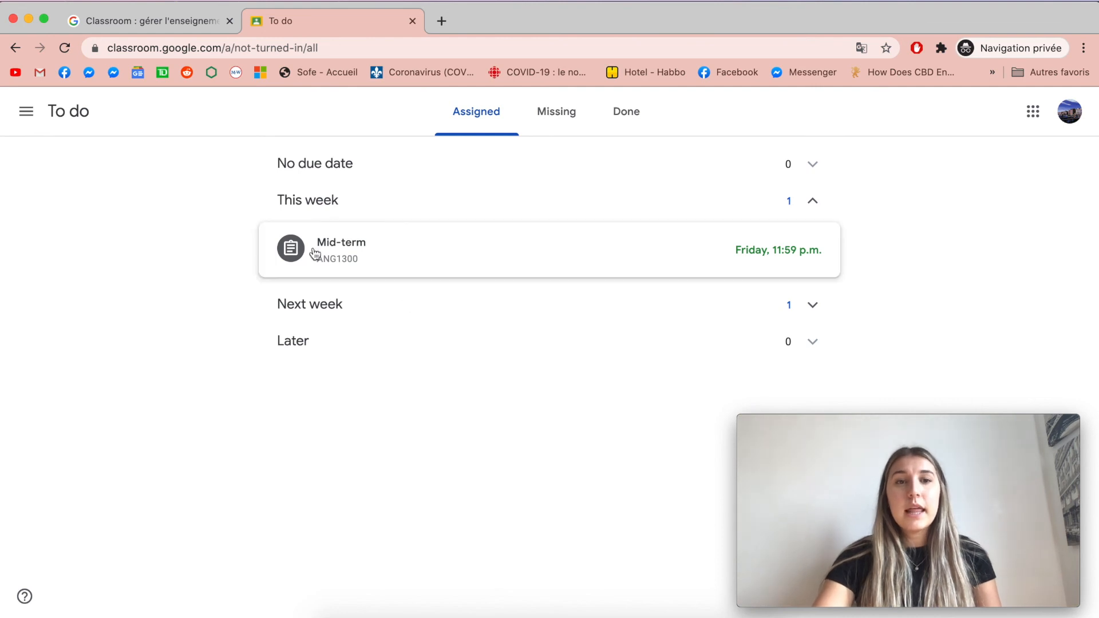
{"action": "left_click", "coordinate": [537, 121]}
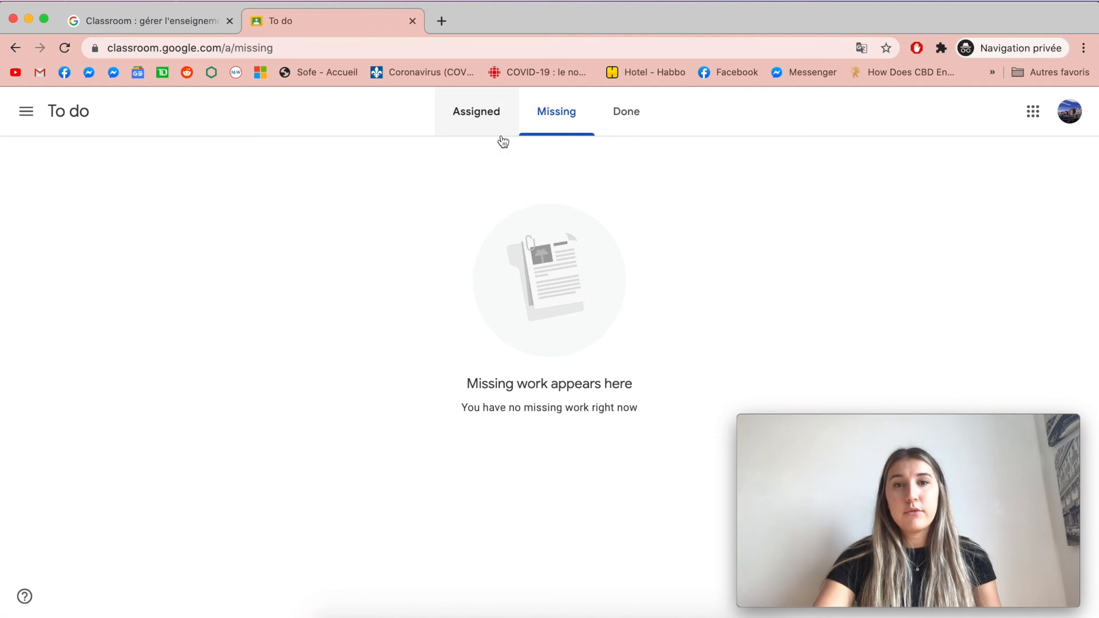
{"action": "left_click", "coordinate": [625, 112]}
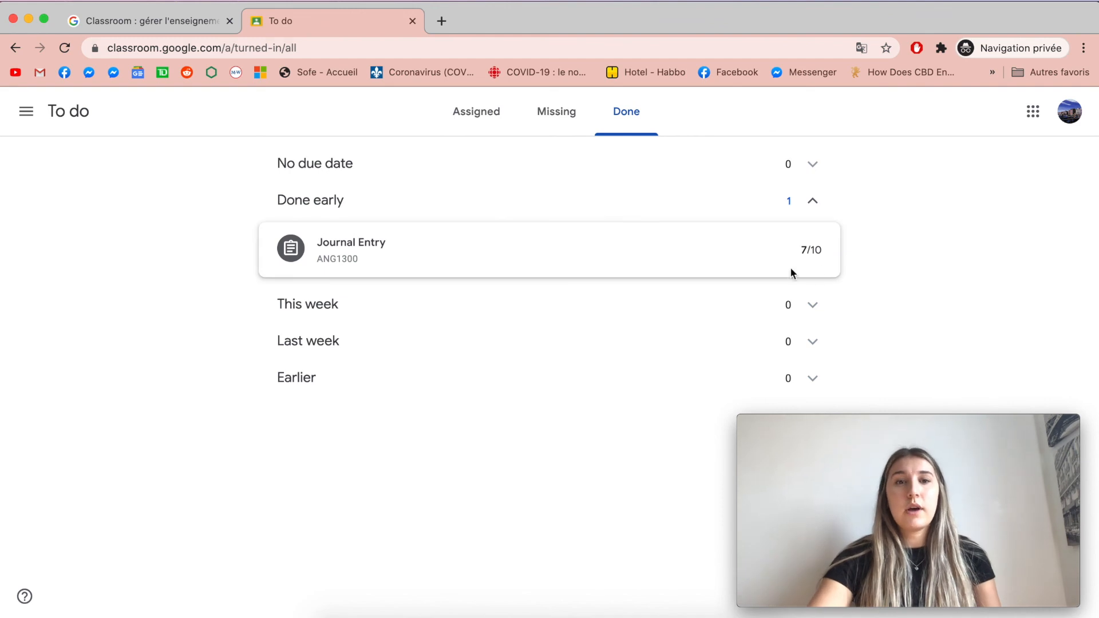
- Return to the ANG1300 classwork and open the student's own work overview
{"action": "left_click", "coordinate": [25, 117]}
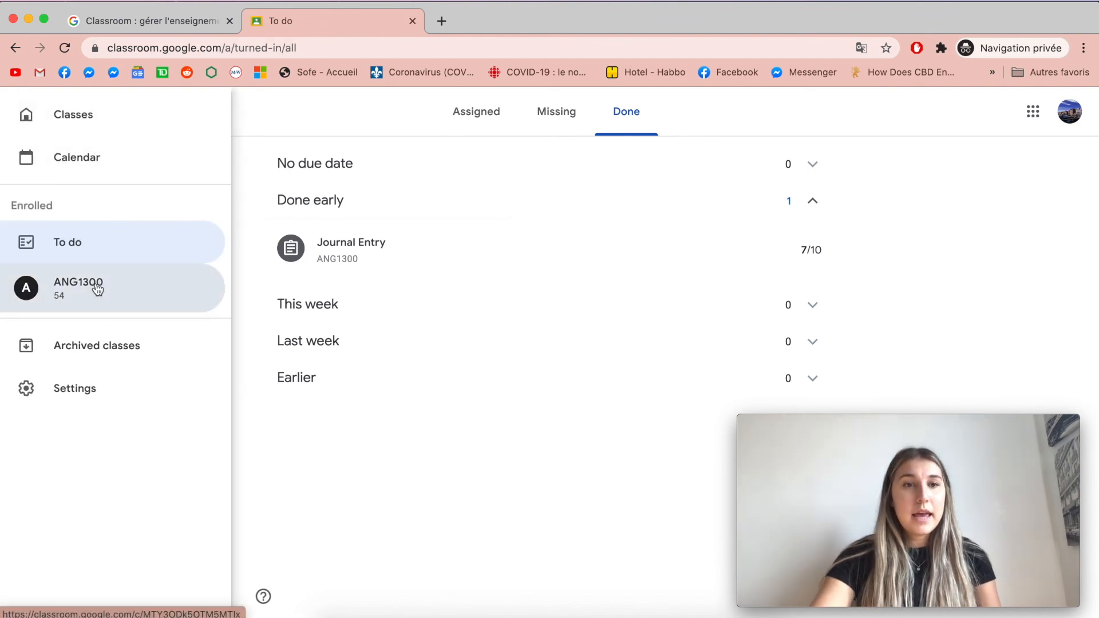
{"action": "left_click", "coordinate": [94, 285]}
{"action": "left_click", "coordinate": [532, 125]}
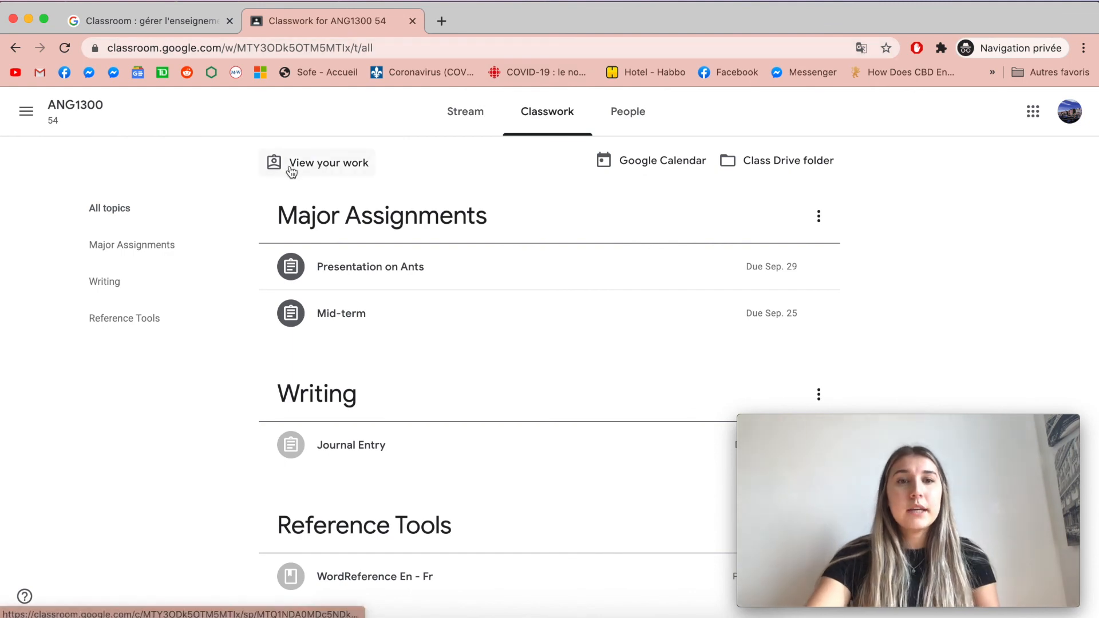
{"action": "left_click", "coordinate": [310, 170]}
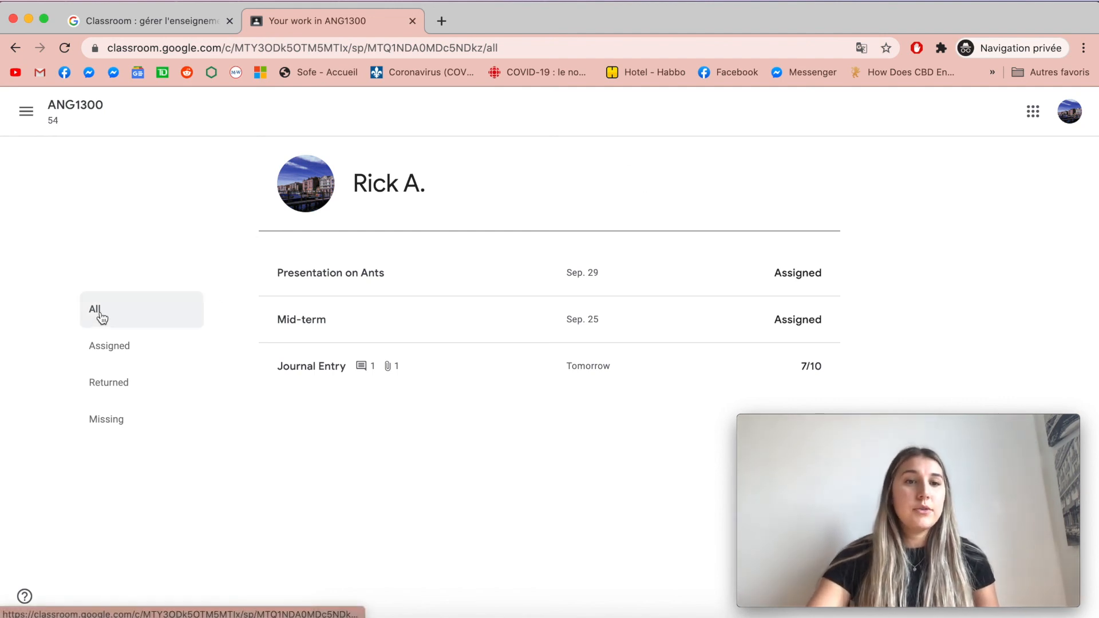
- Filter the student's work by Assigned, Returned and Missing, expanding the returned Journal Entry, and show all work again
{"action": "left_click", "coordinate": [138, 350]}
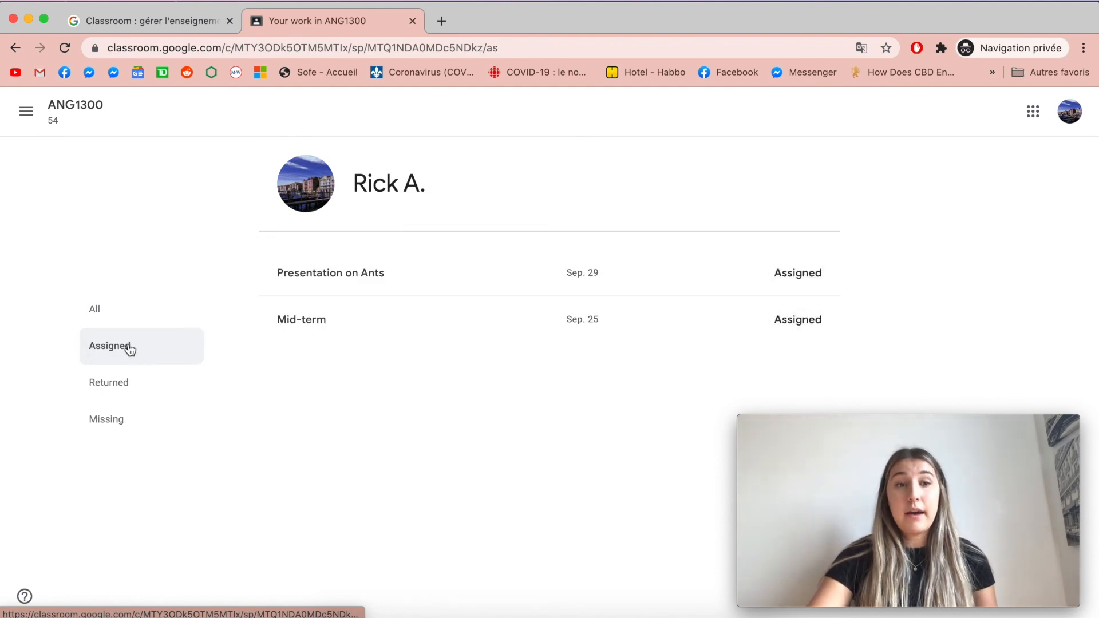
{"action": "left_click", "coordinate": [128, 384]}
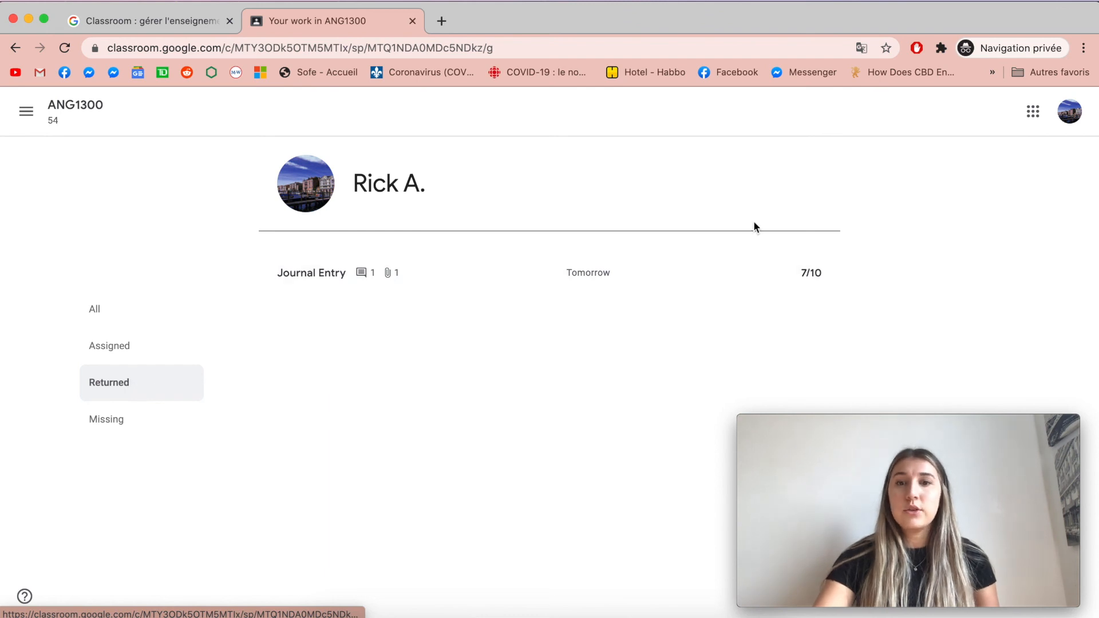
{"action": "left_click", "coordinate": [448, 281]}
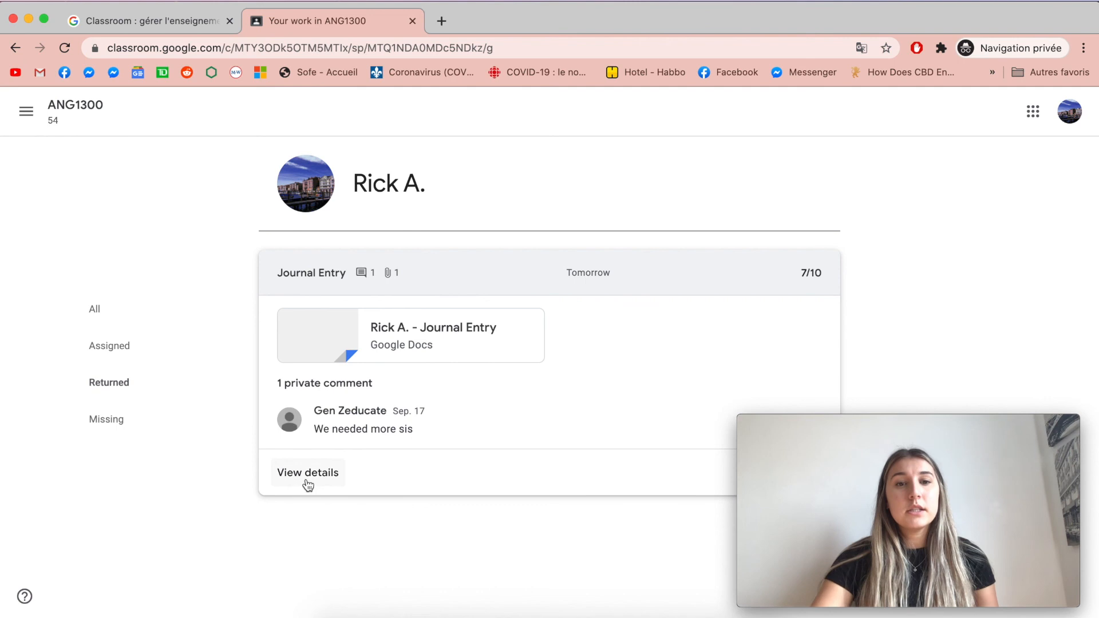
{"action": "left_click", "coordinate": [108, 418]}
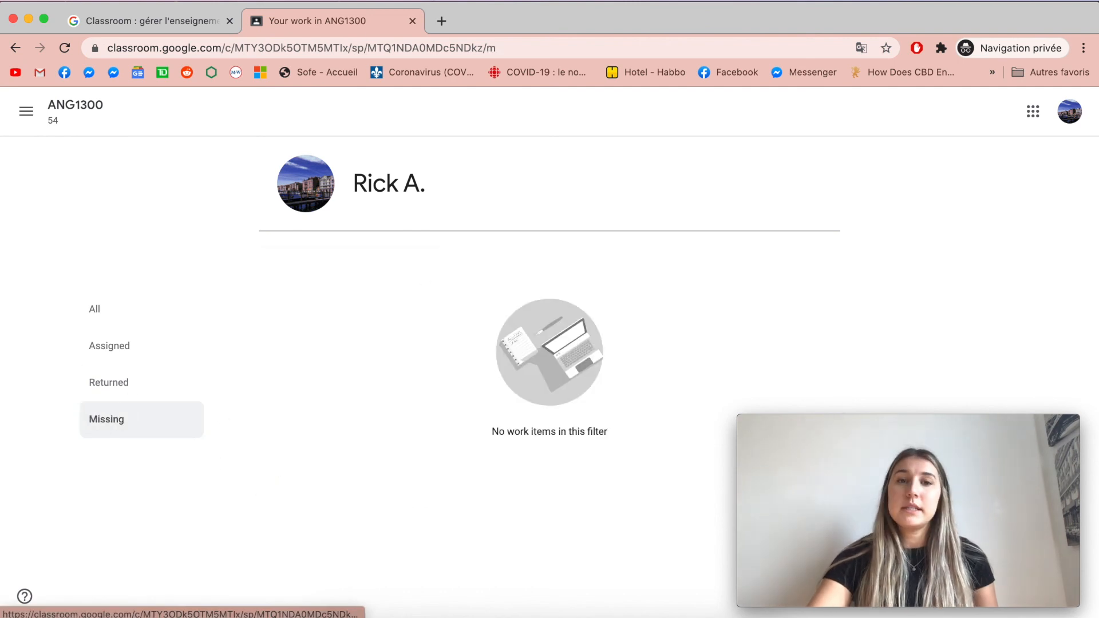
{"action": "left_click", "coordinate": [125, 306]}
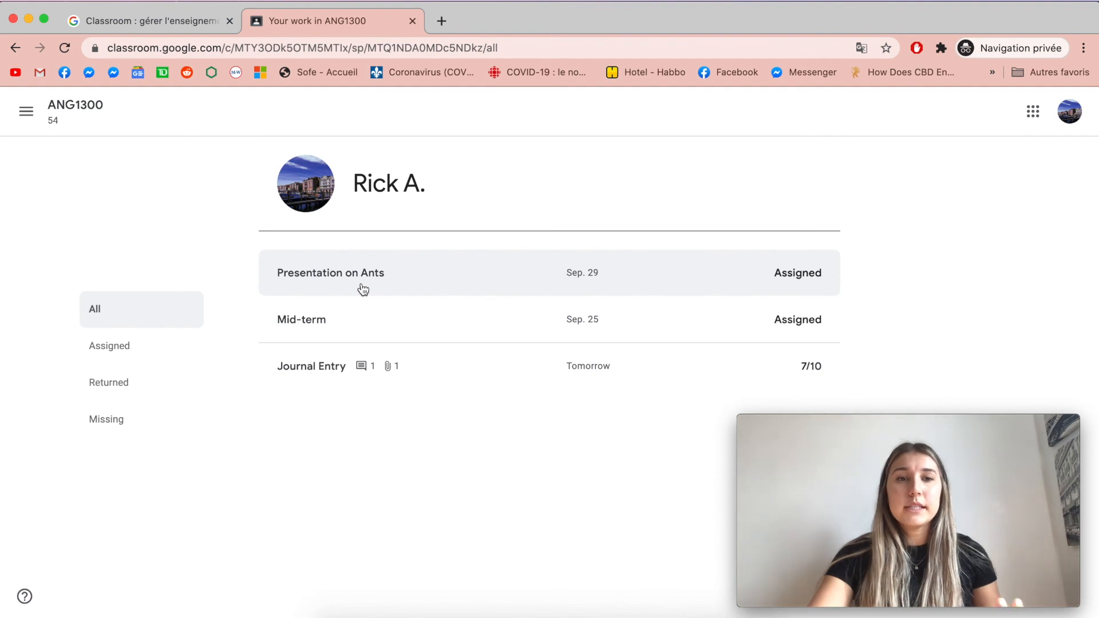
- Open the details of the Presentation on Ants assignment and its attached Group Members document
{"action": "left_click", "coordinate": [349, 285]}
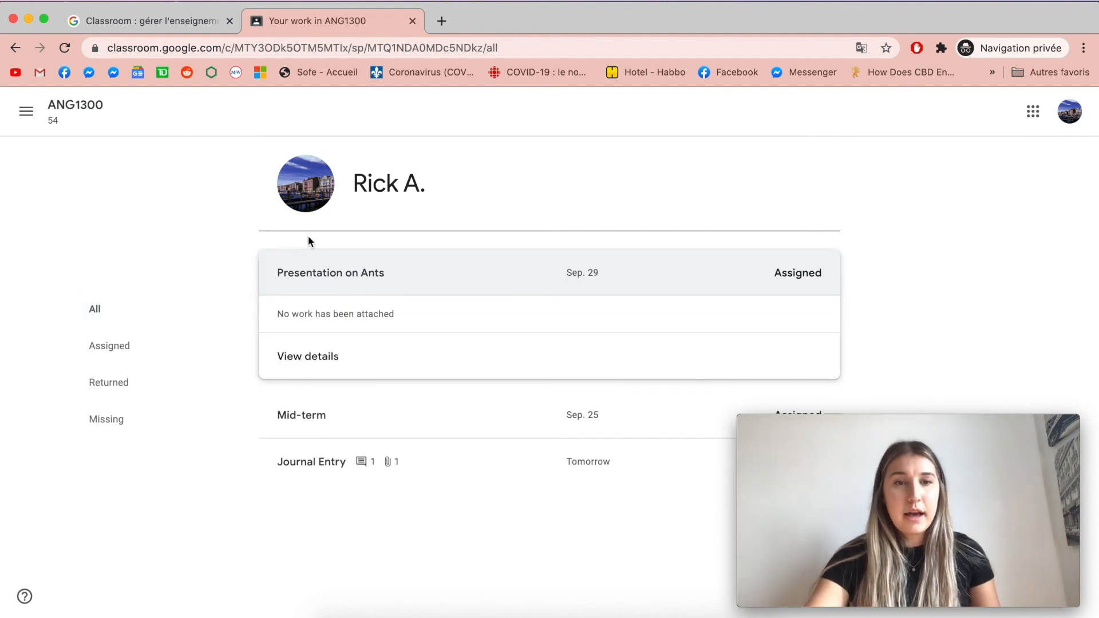
{"action": "left_click", "coordinate": [311, 352]}
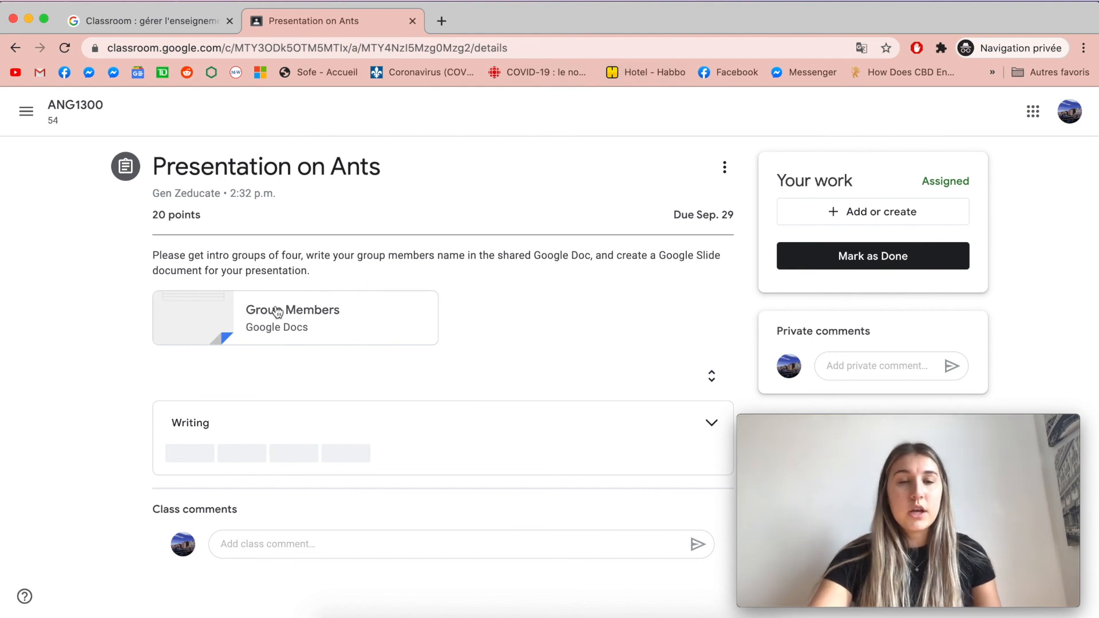
{"action": "left_click", "coordinate": [366, 310]}
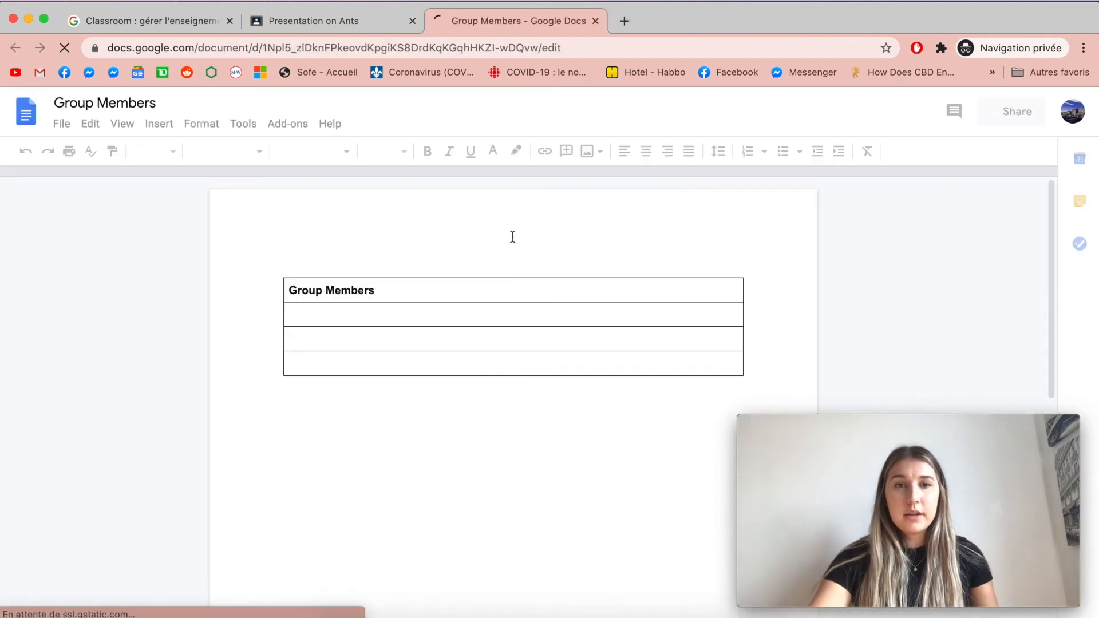
- Enter the four group members' first names on separate lines in the first empty row of the Group Members table
{"action": "left_click", "coordinate": [336, 302]}
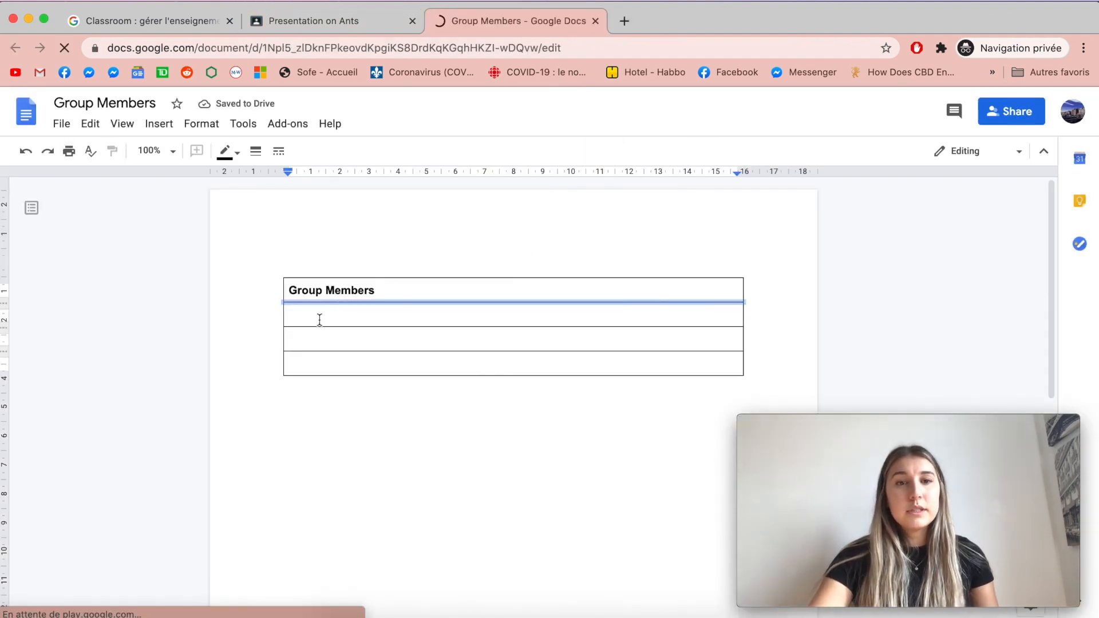
{"action": "left_click", "coordinate": [319, 319]}
{"action": "type", "text": "Erika"}
{"action": "key", "text": "Return"}
{"action": "type", "text": "Emile"}
{"action": "key", "text": "Return"}
{"action": "type", "text": "Tamara"}
{"action": "key", "text": "Return"}
{"action": "type", "text": "veronique"}
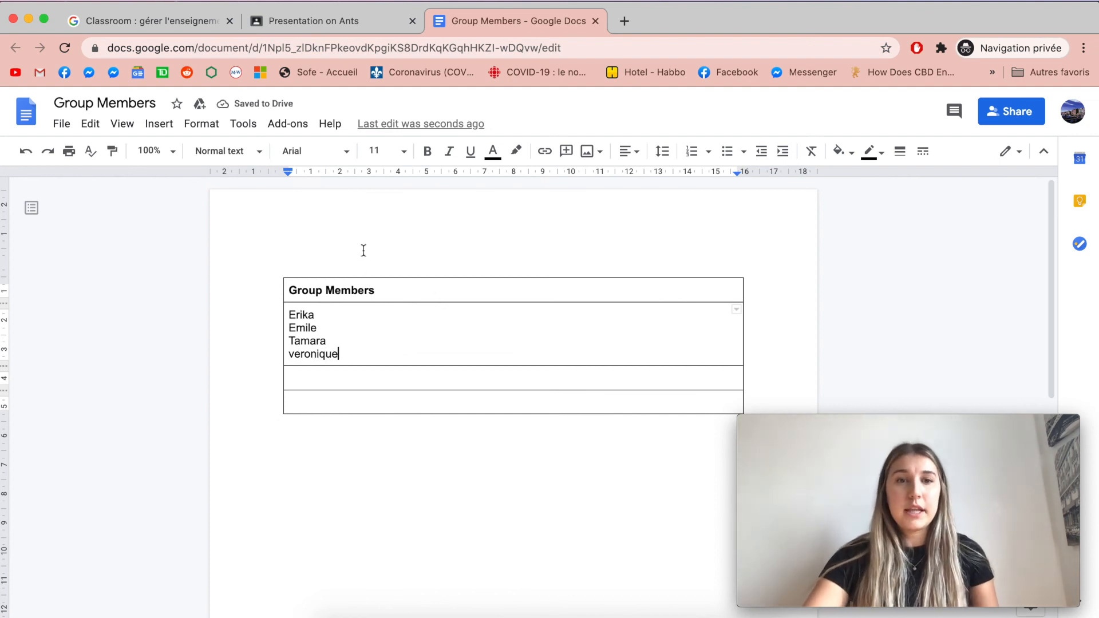
- Return to the Presentation on Ants assignment and create a new Google Slides file as the student's work
{"action": "left_click", "coordinate": [342, 23]}
{"action": "left_click", "coordinate": [873, 211]}
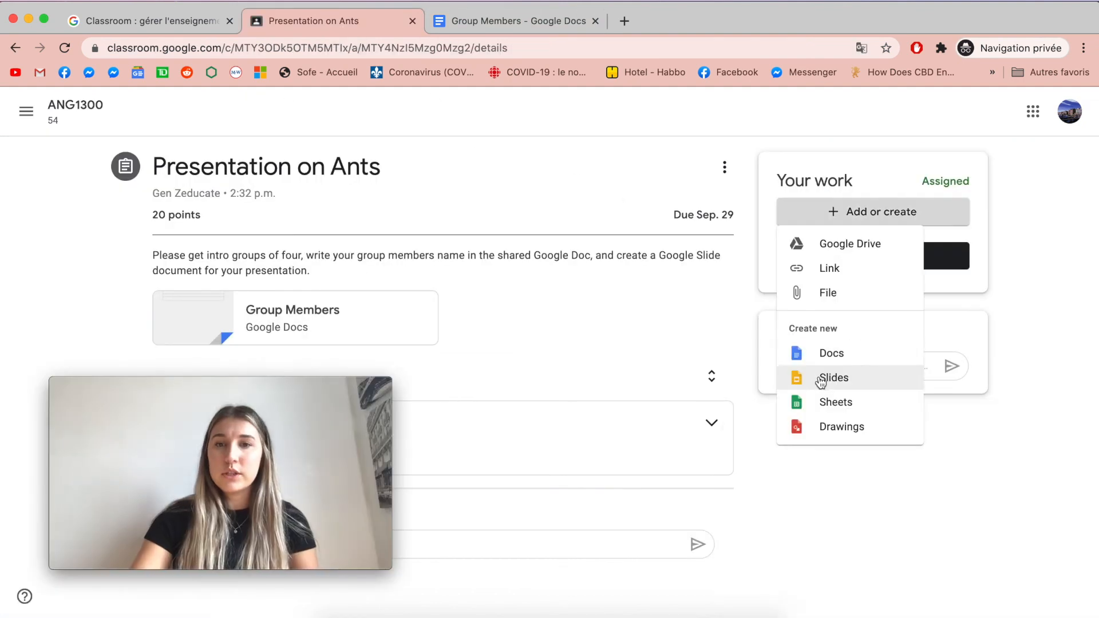
{"action": "left_click", "coordinate": [822, 376]}
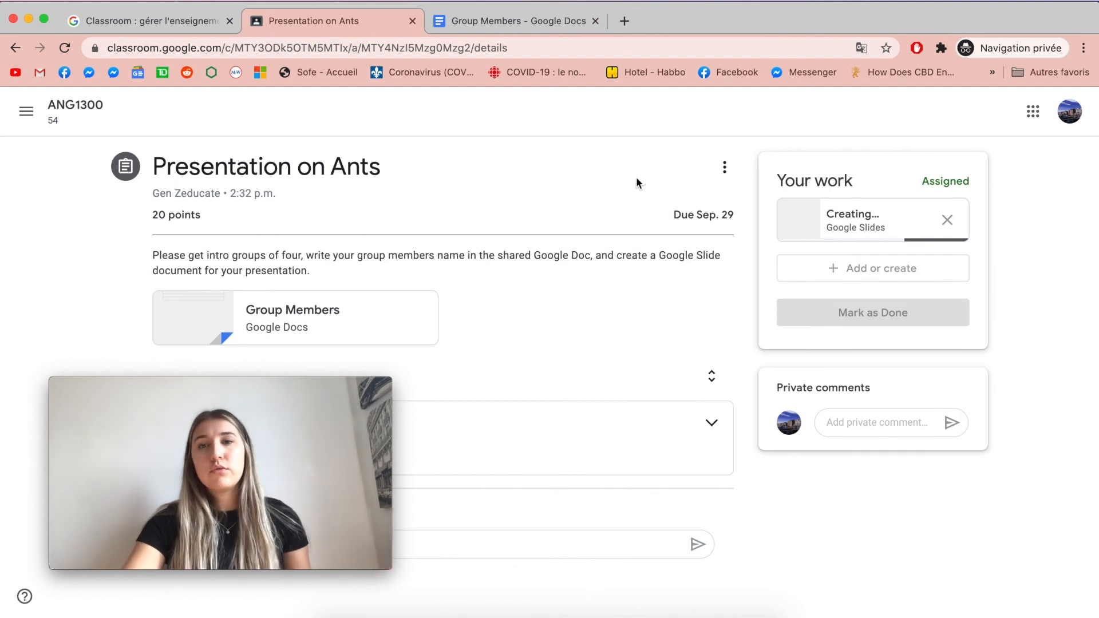